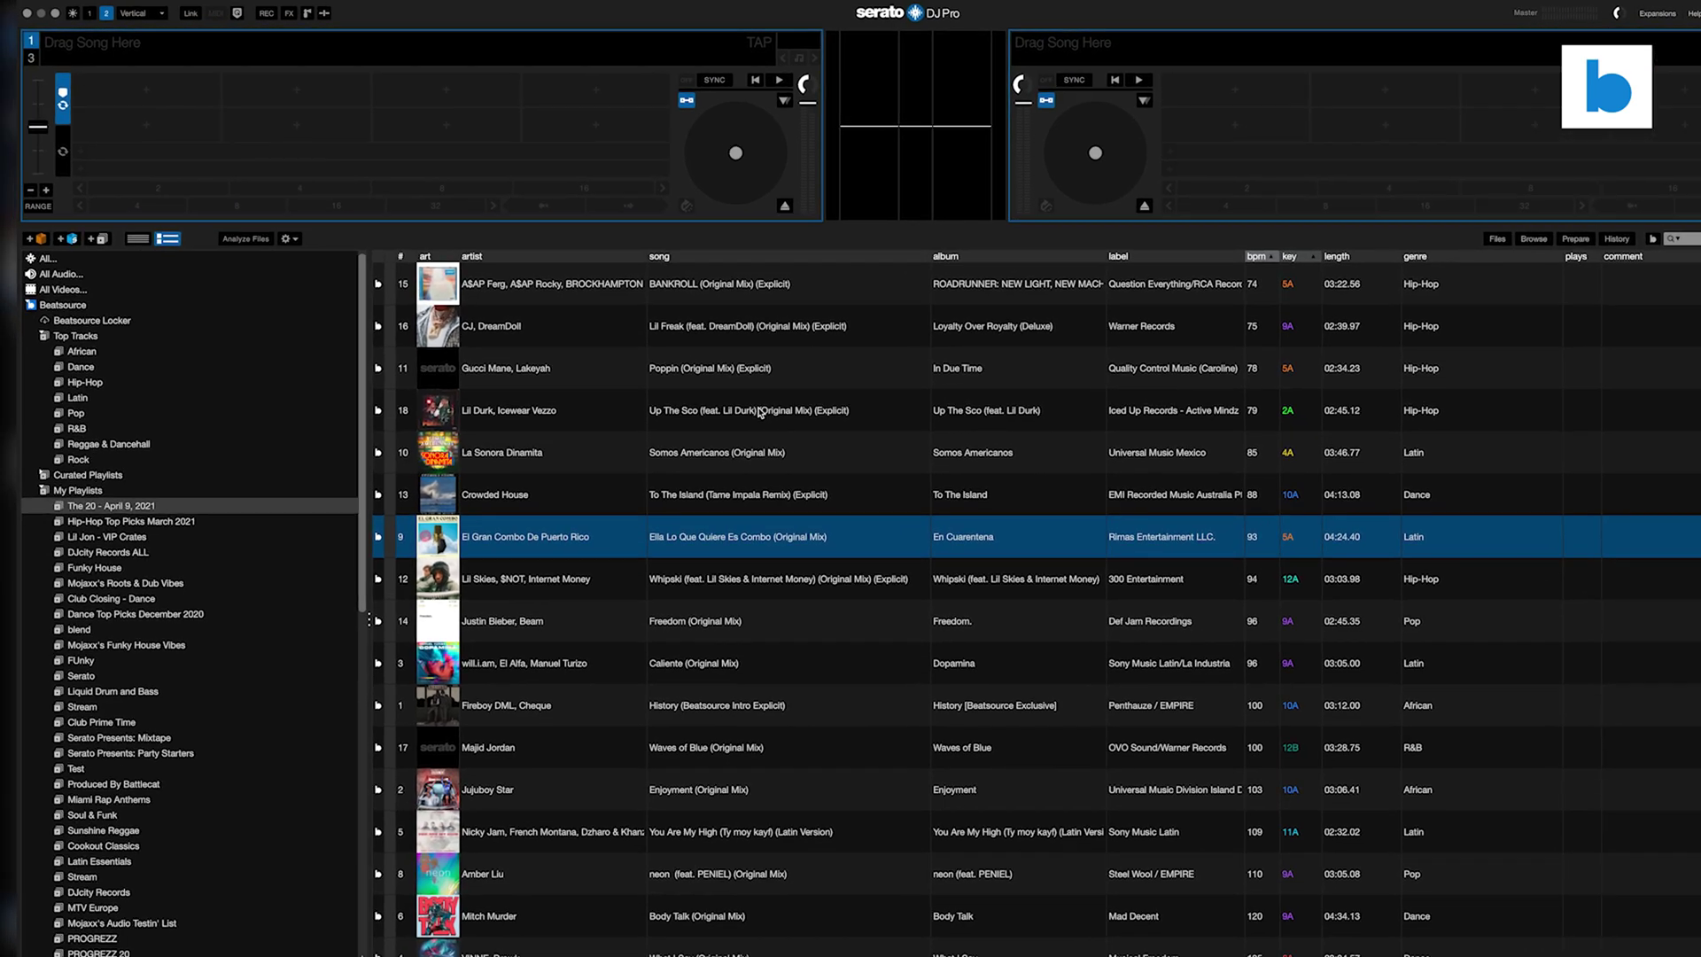
Select all 18 tracks in The 20 - April 9, 2021 playlist and analyze them for BPM and key
click(642, 388)
key(super+a)
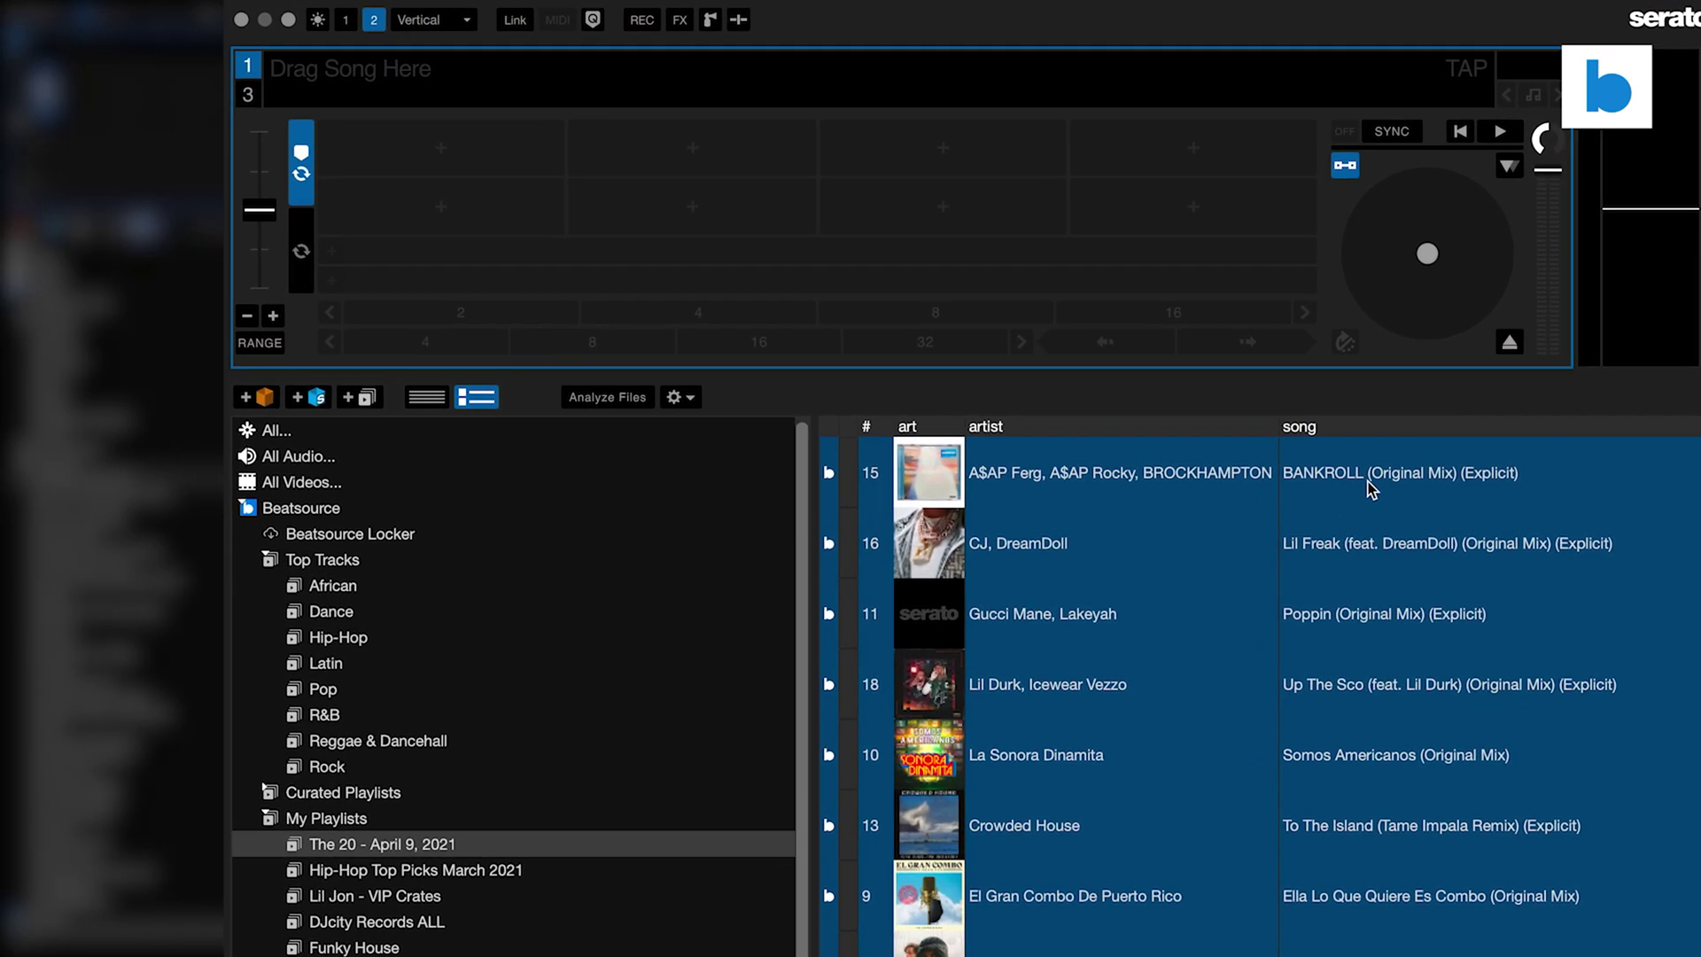
click(492, 346)
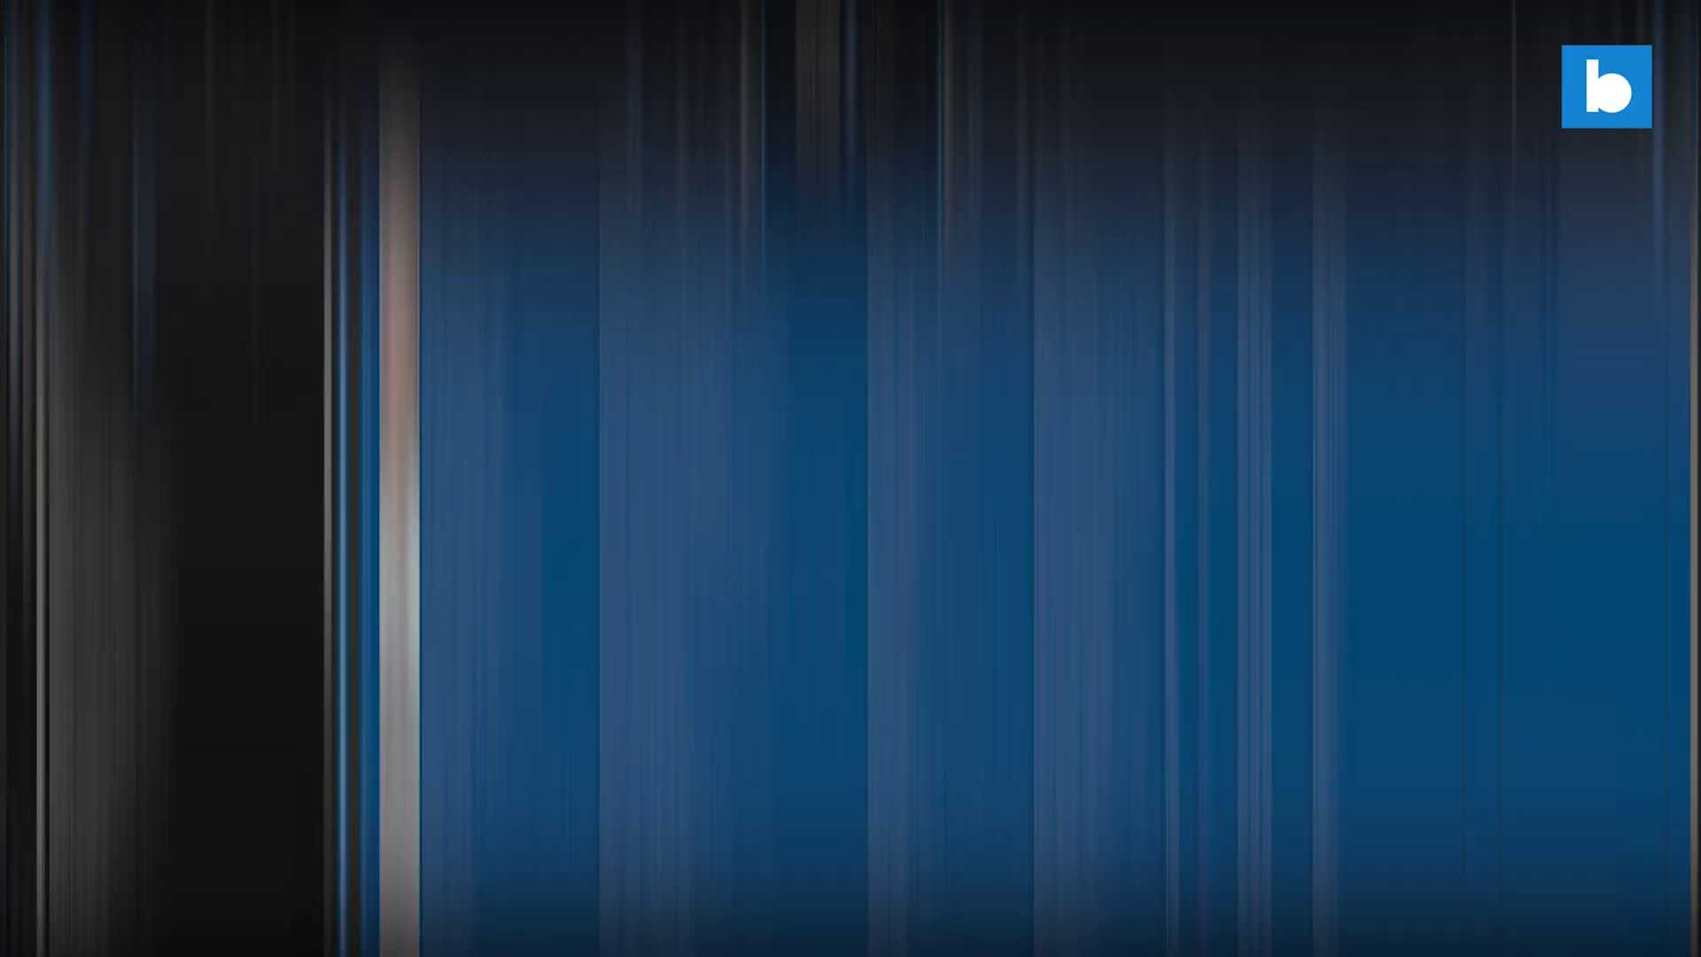
click(1152, 656)
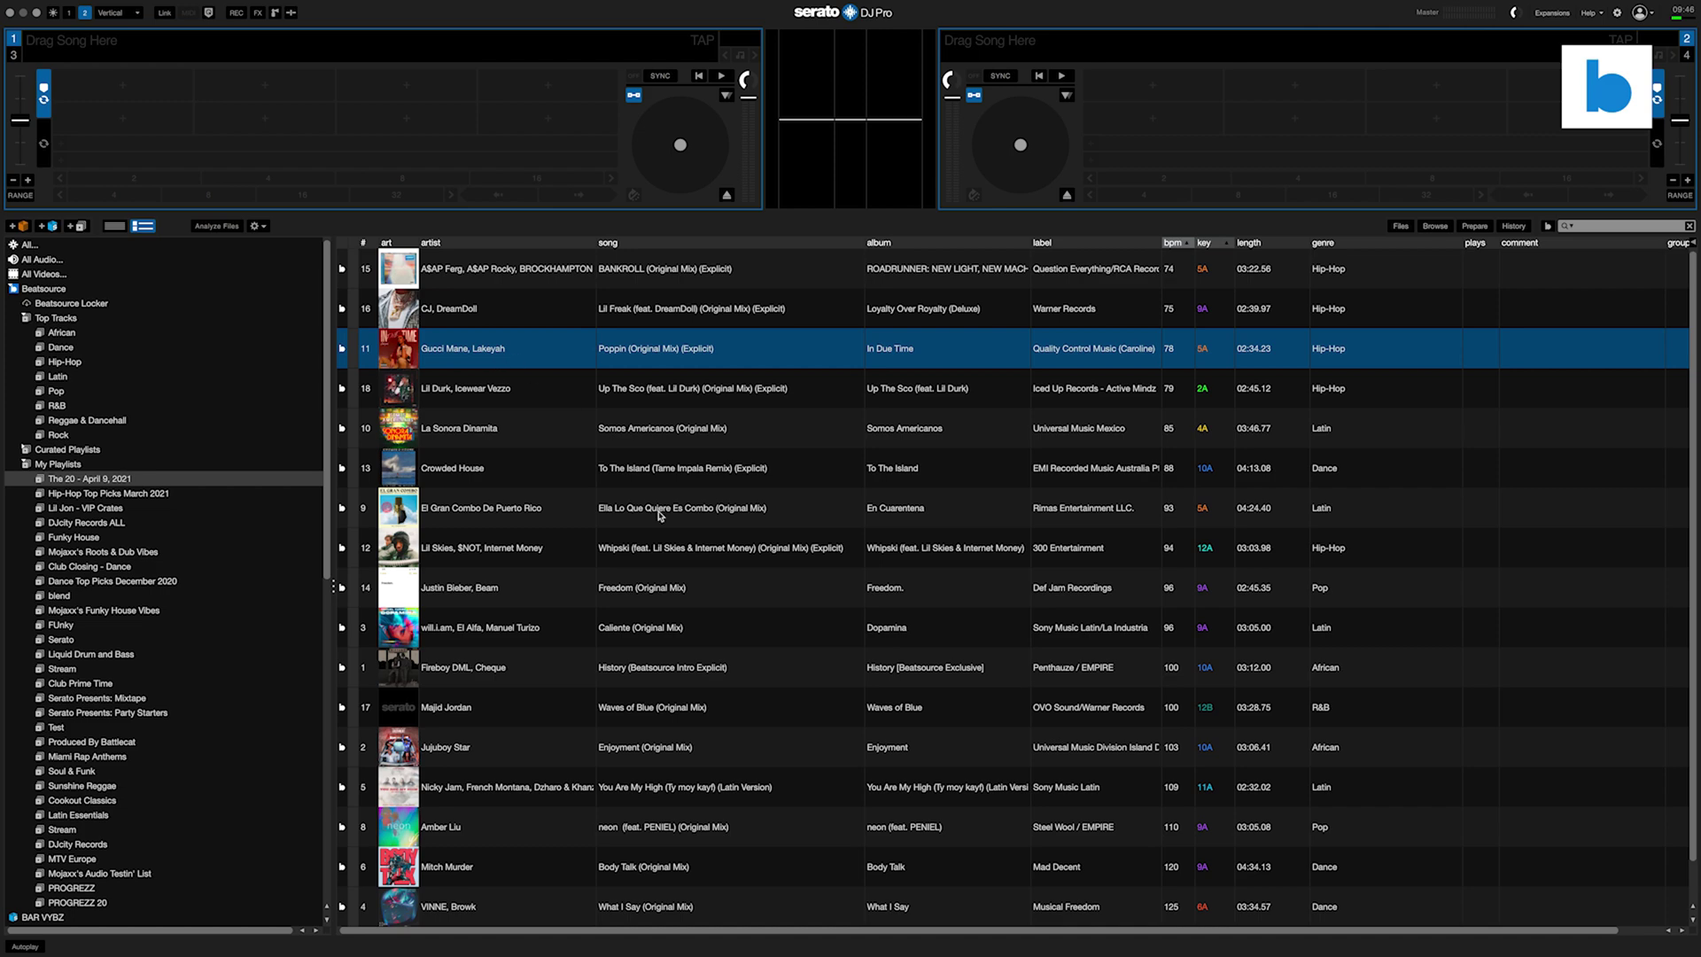
Drag every track in The 20 playlist into the Beatsource Locker and view the Locker
click(772, 549)
key(super+a)
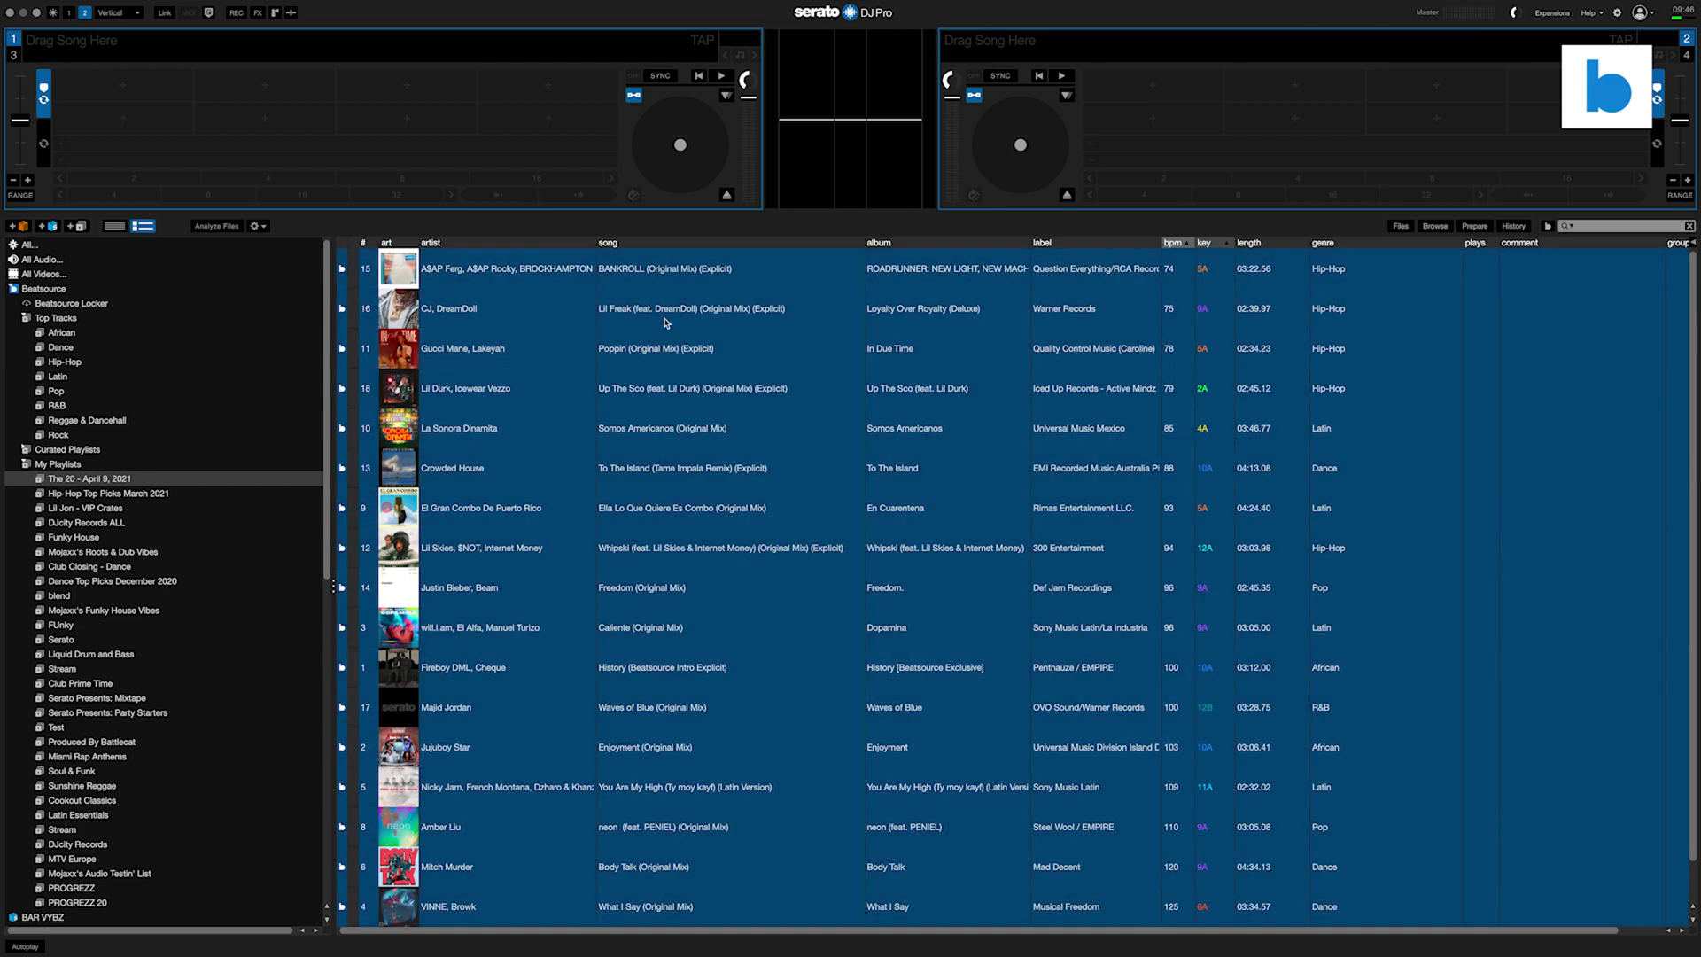
drag(772, 549, 114, 316)
drag(288, 295, 212, 283)
click(235, 280)
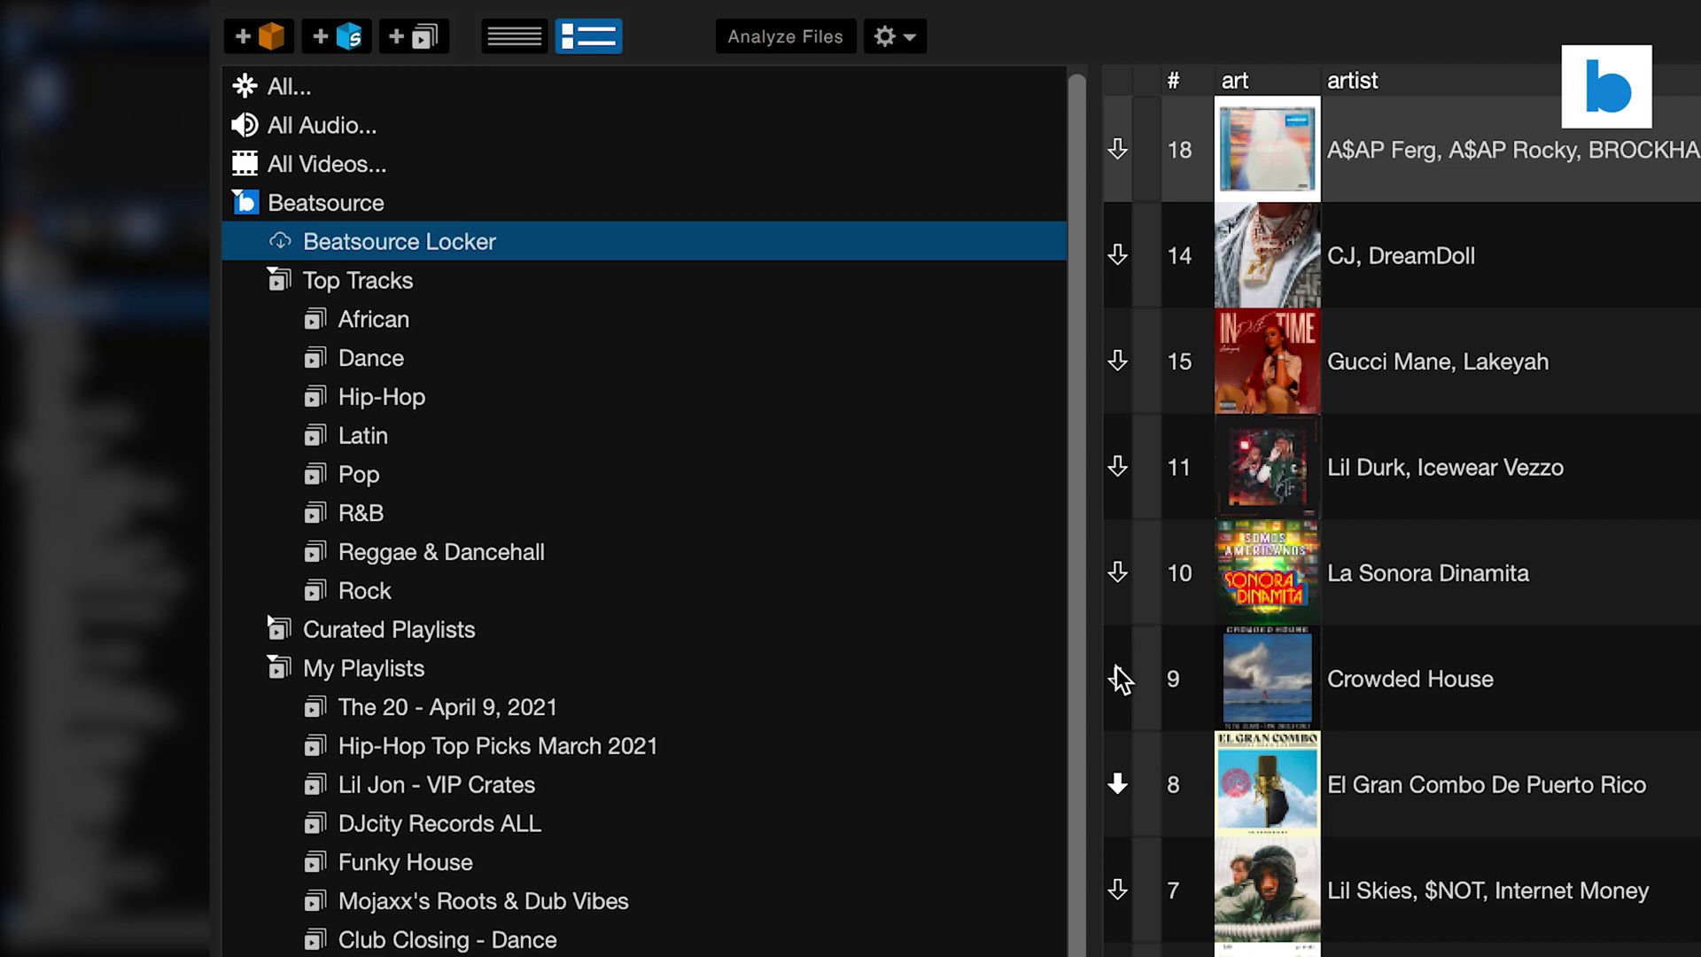
Back in The 20 - April 9, 2021 playlist, check which tracks show as saved to the Locker
click(577, 714)
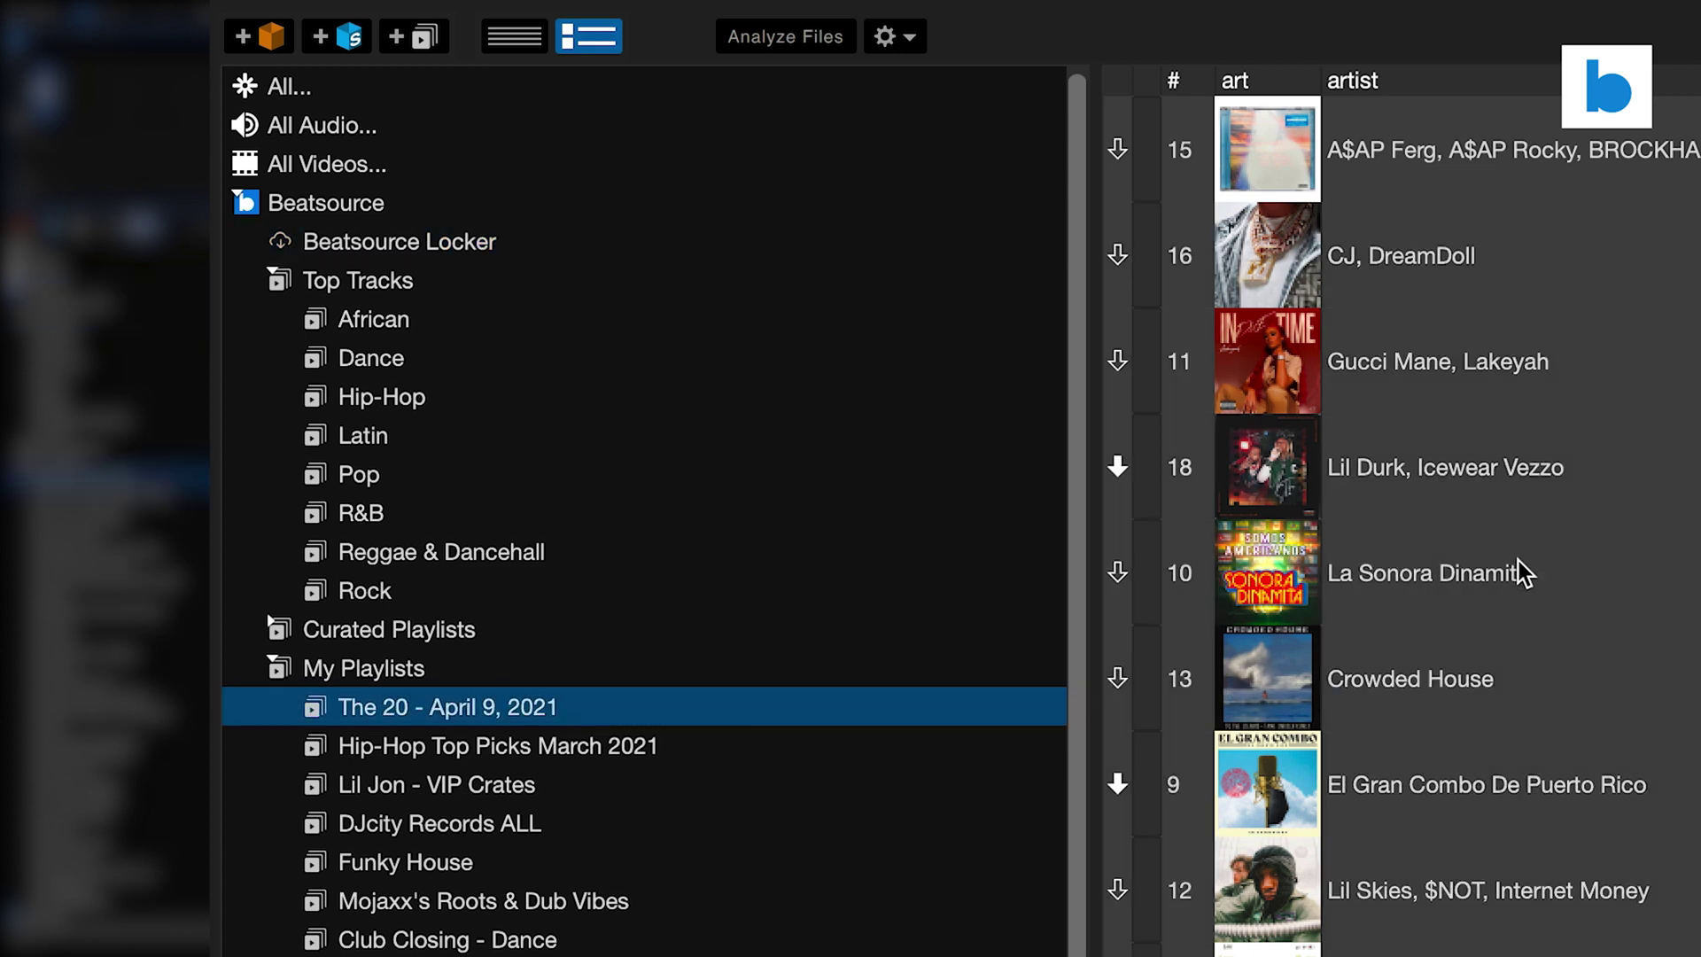
click(1632, 542)
key(super+a)
click(1629, 535)
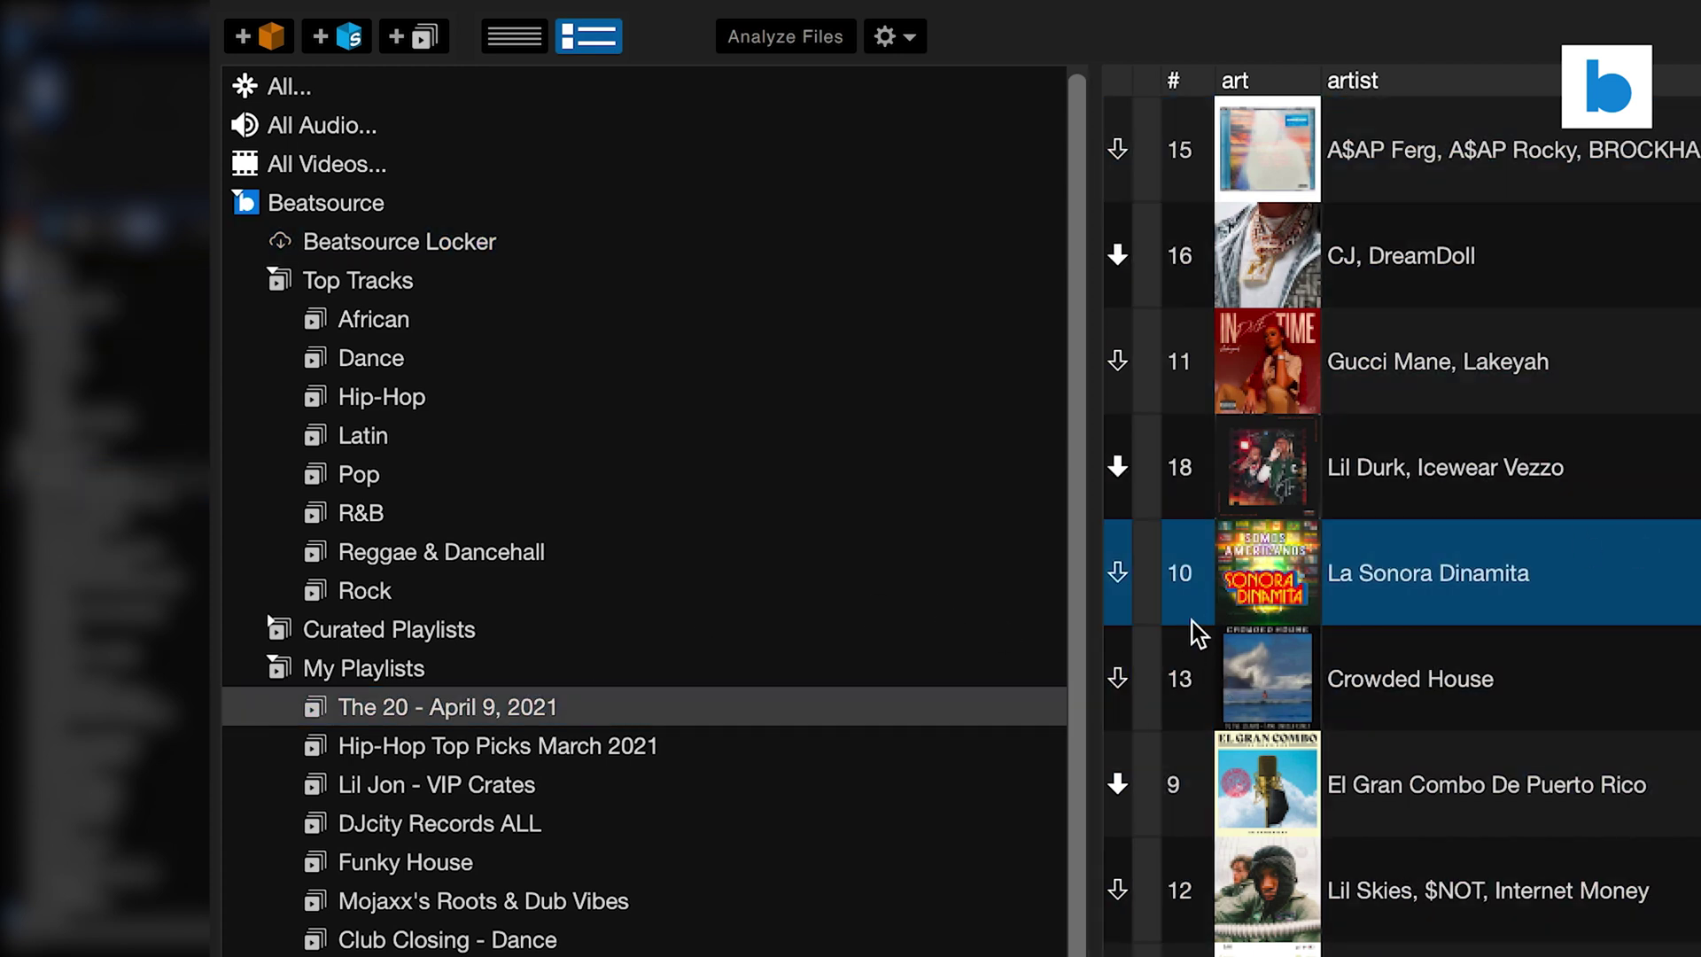
scroll(1192, 620, down, 1)
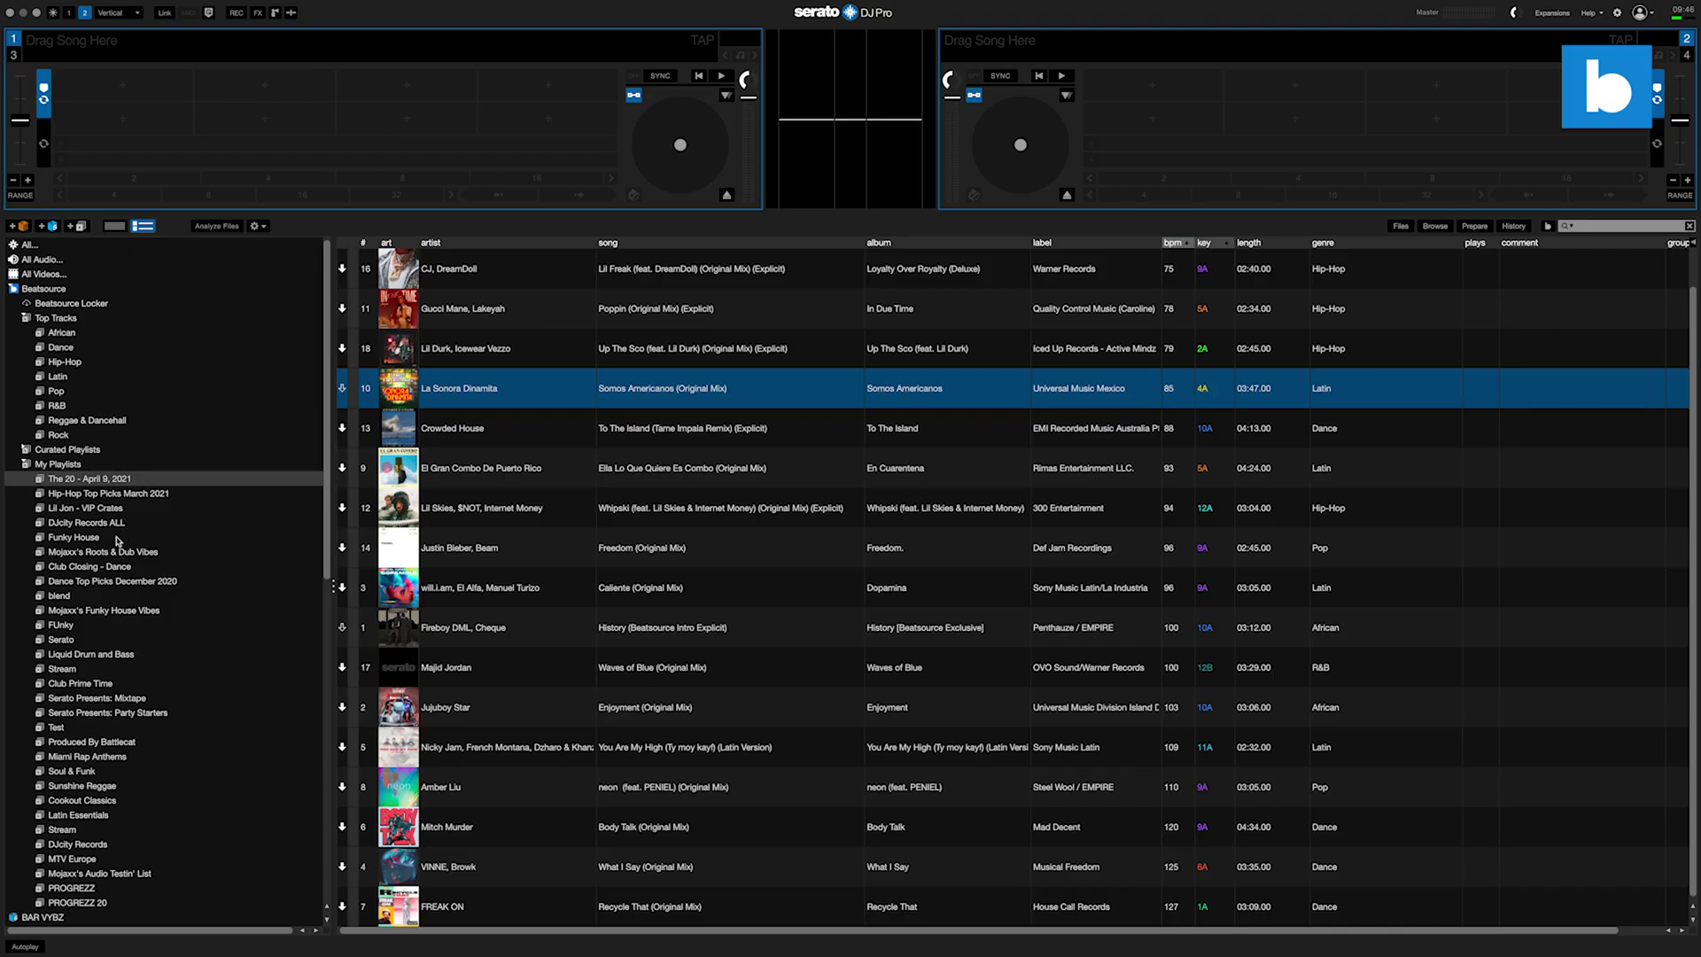
Drag all tracks from the DJcity Records ALL crate into the Beatsource Locker
click(498, 837)
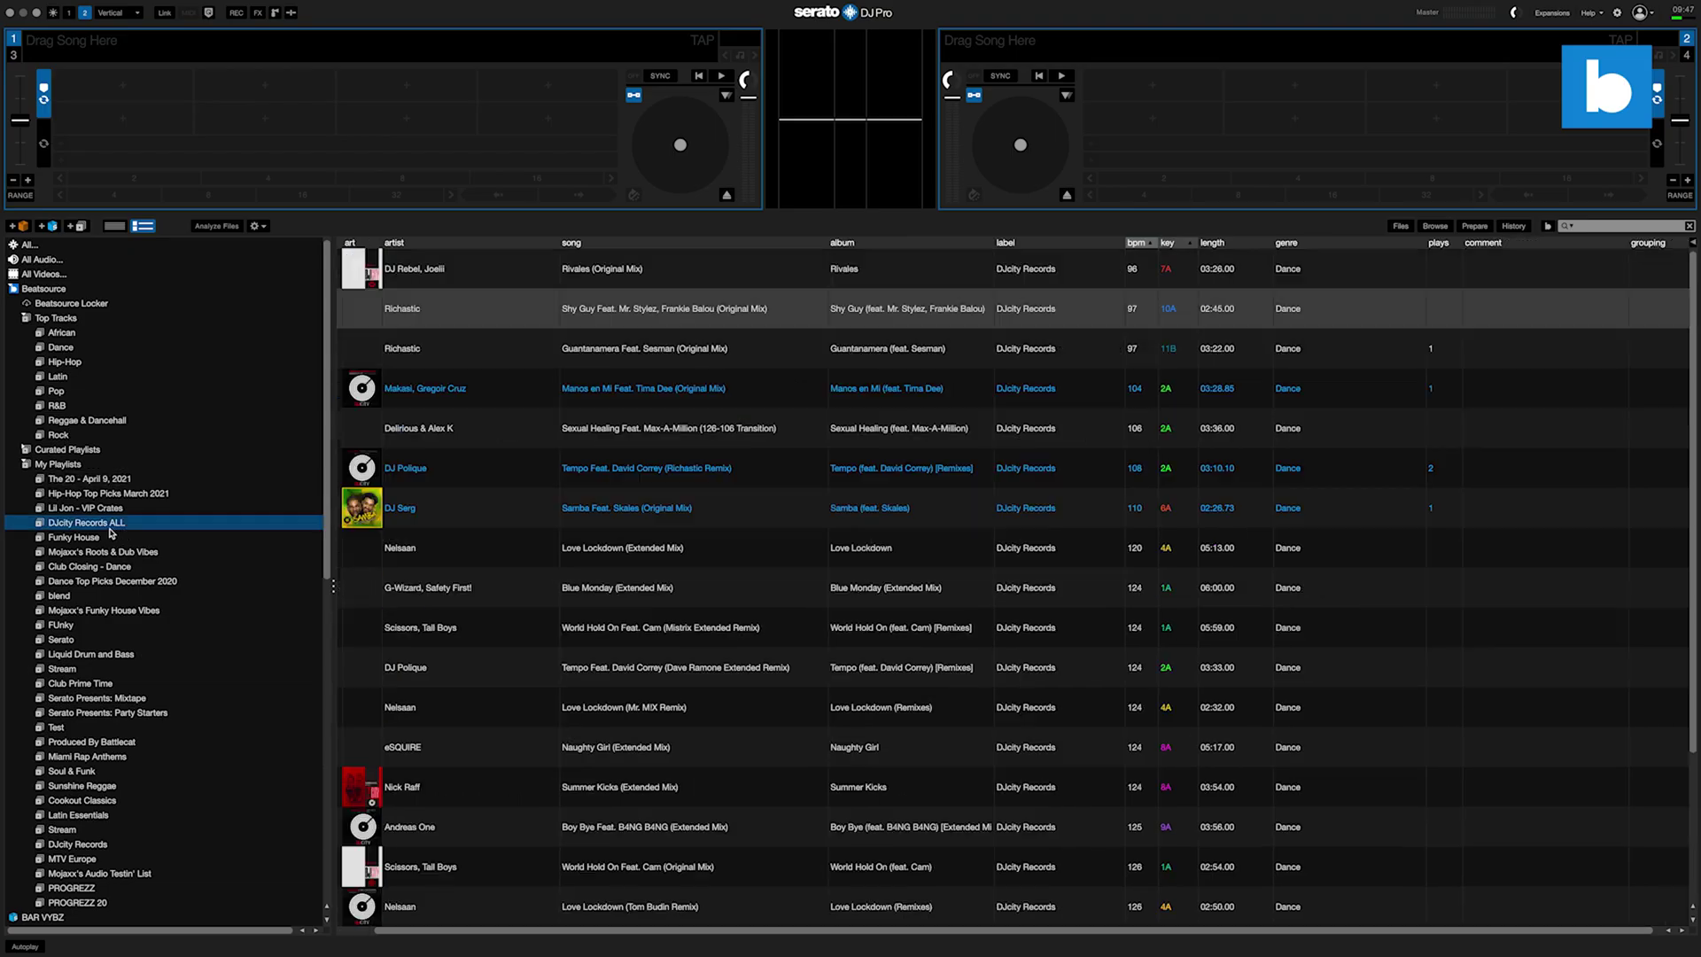
click(684, 508)
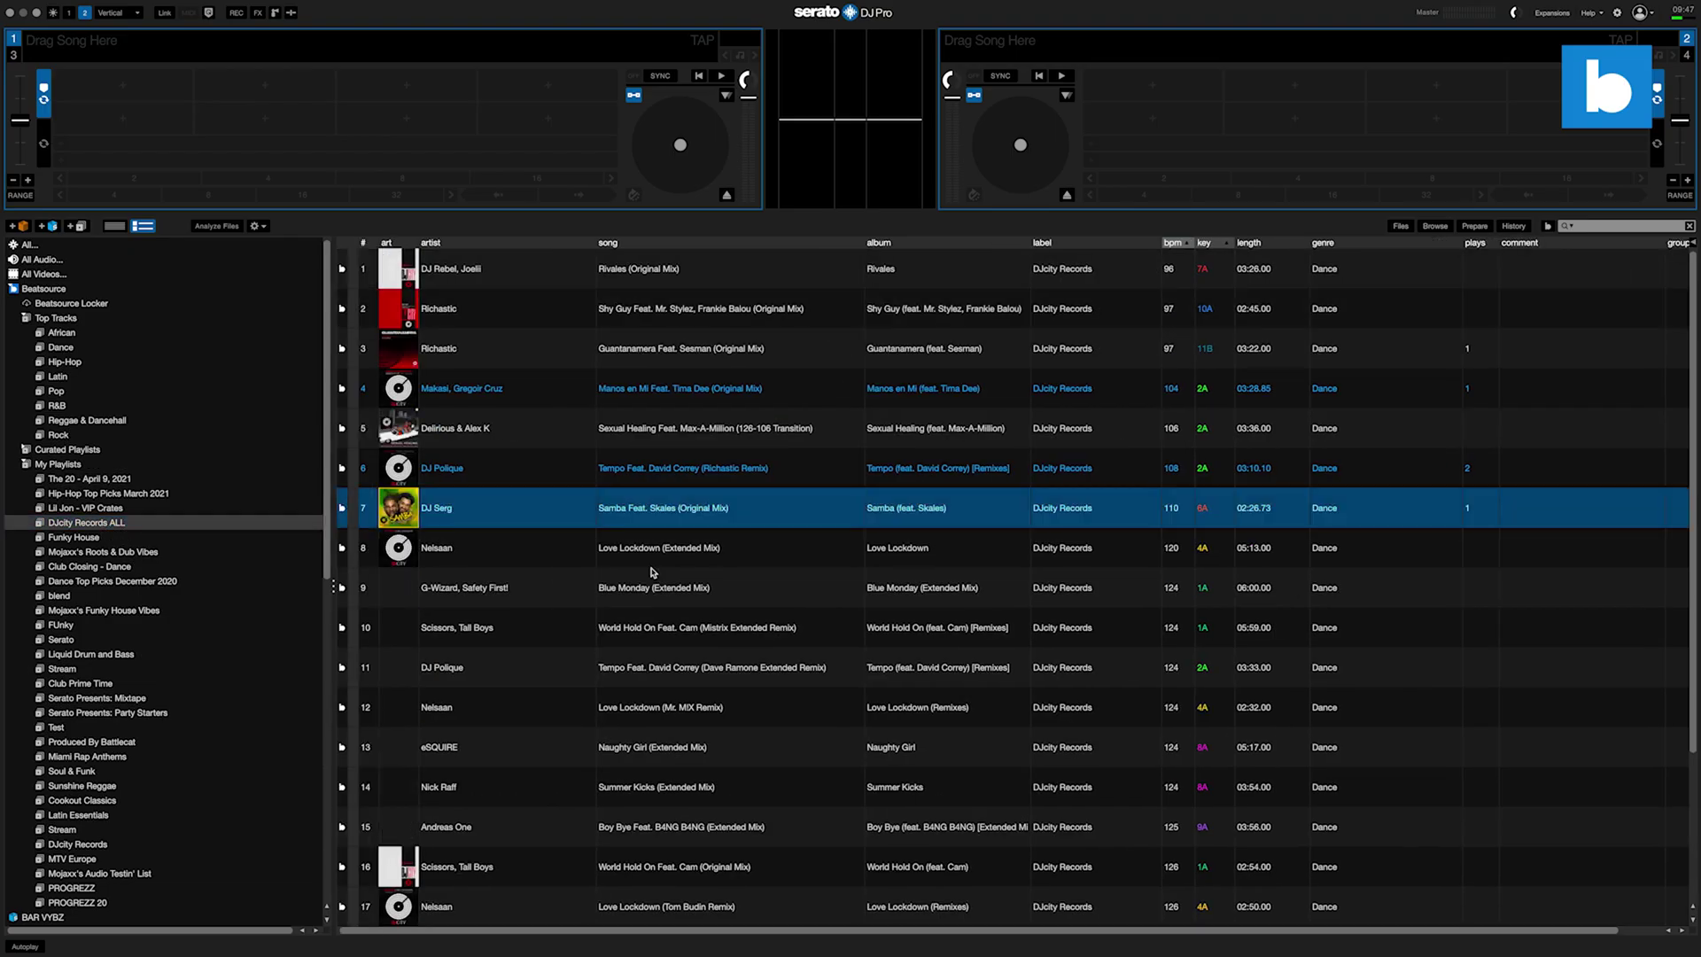
key(super+a)
drag(436, 353, 98, 309)
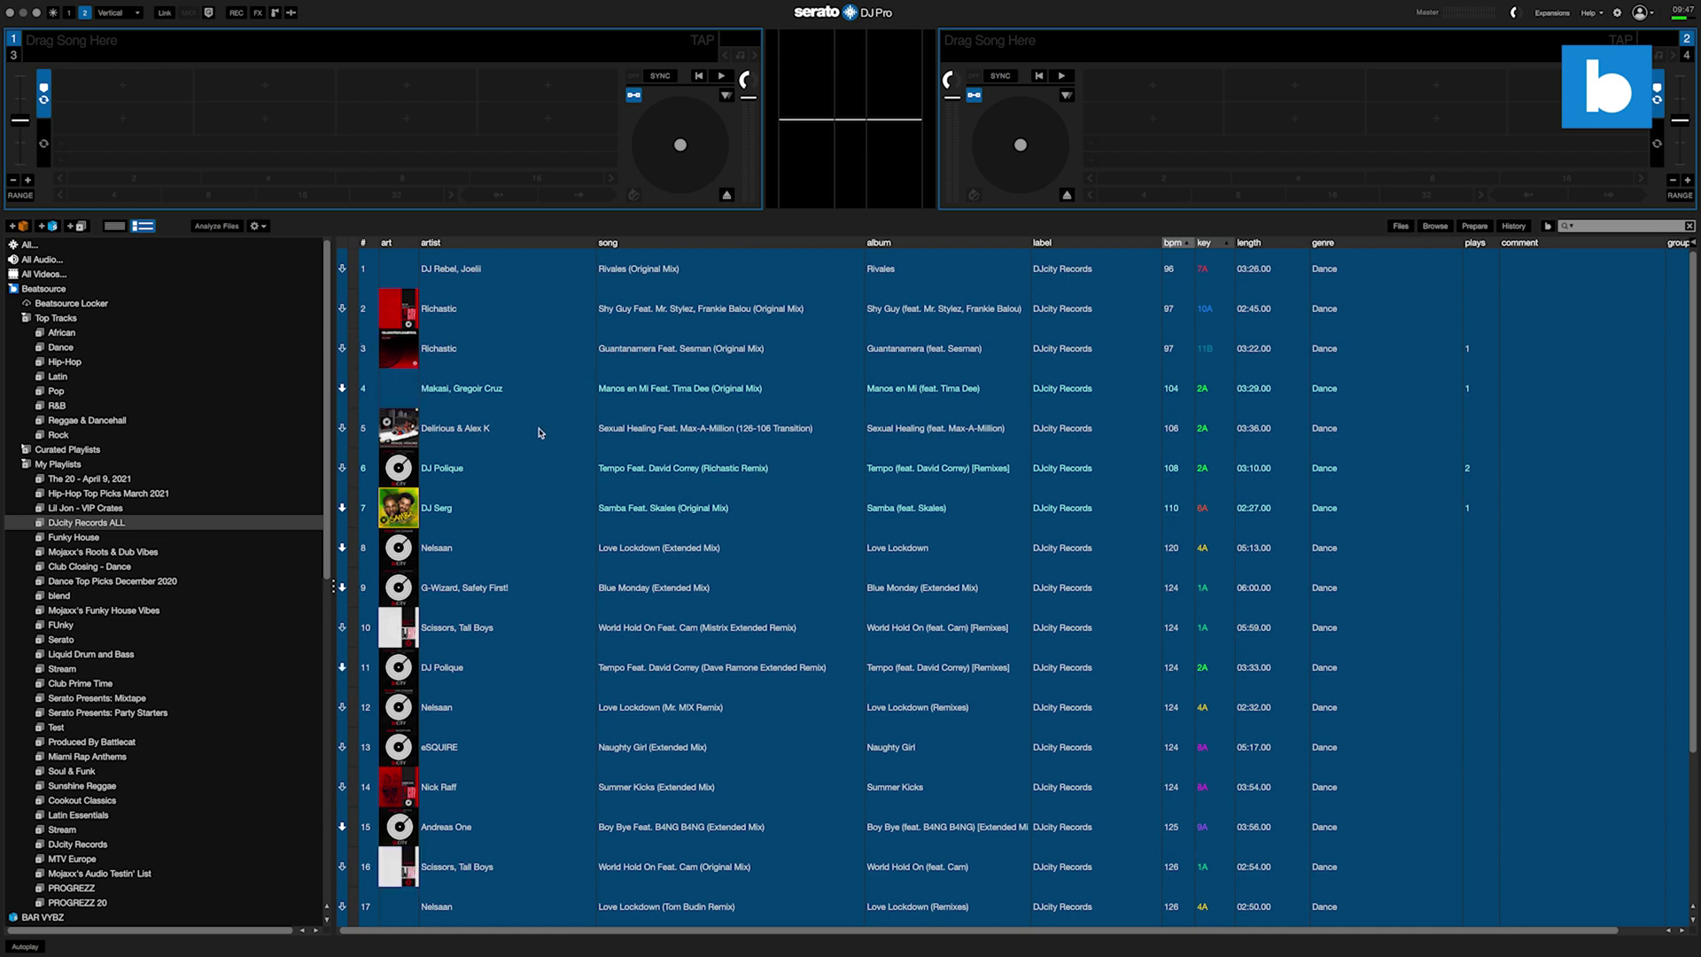
click(532, 506)
Scroll through the Beatsource Locker to review the playlist and DJcity tracks, 74 to 128 BPM
click(102, 304)
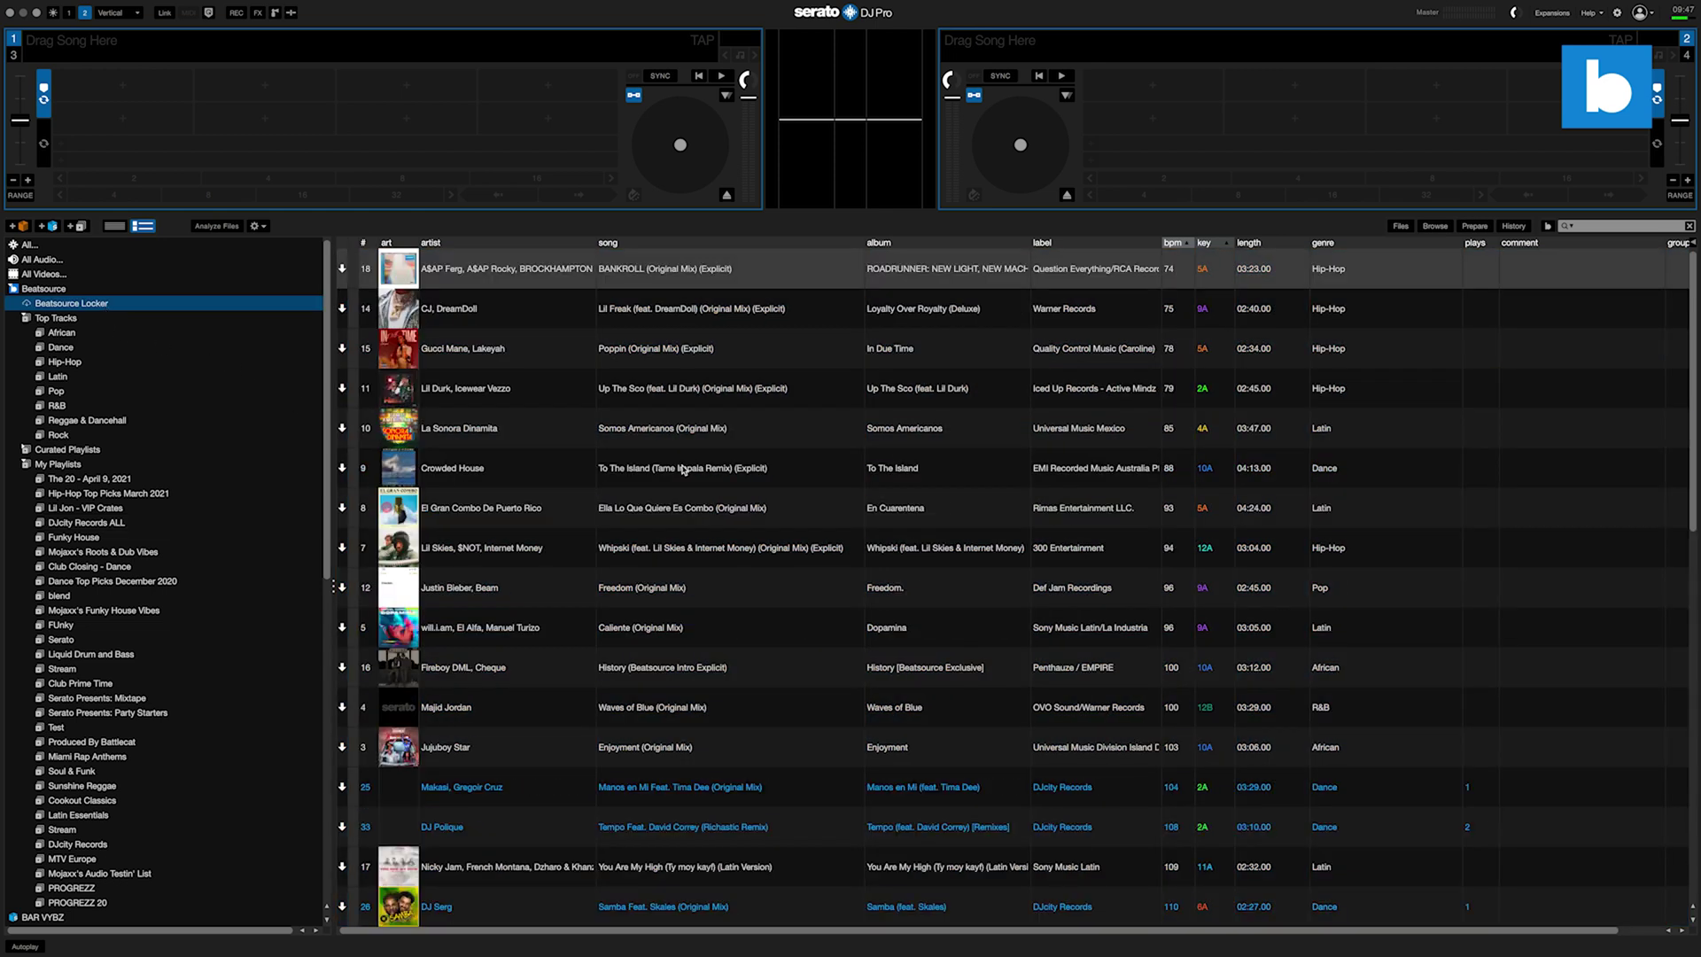
click(612, 467)
scroll(663, 549, down, 5)
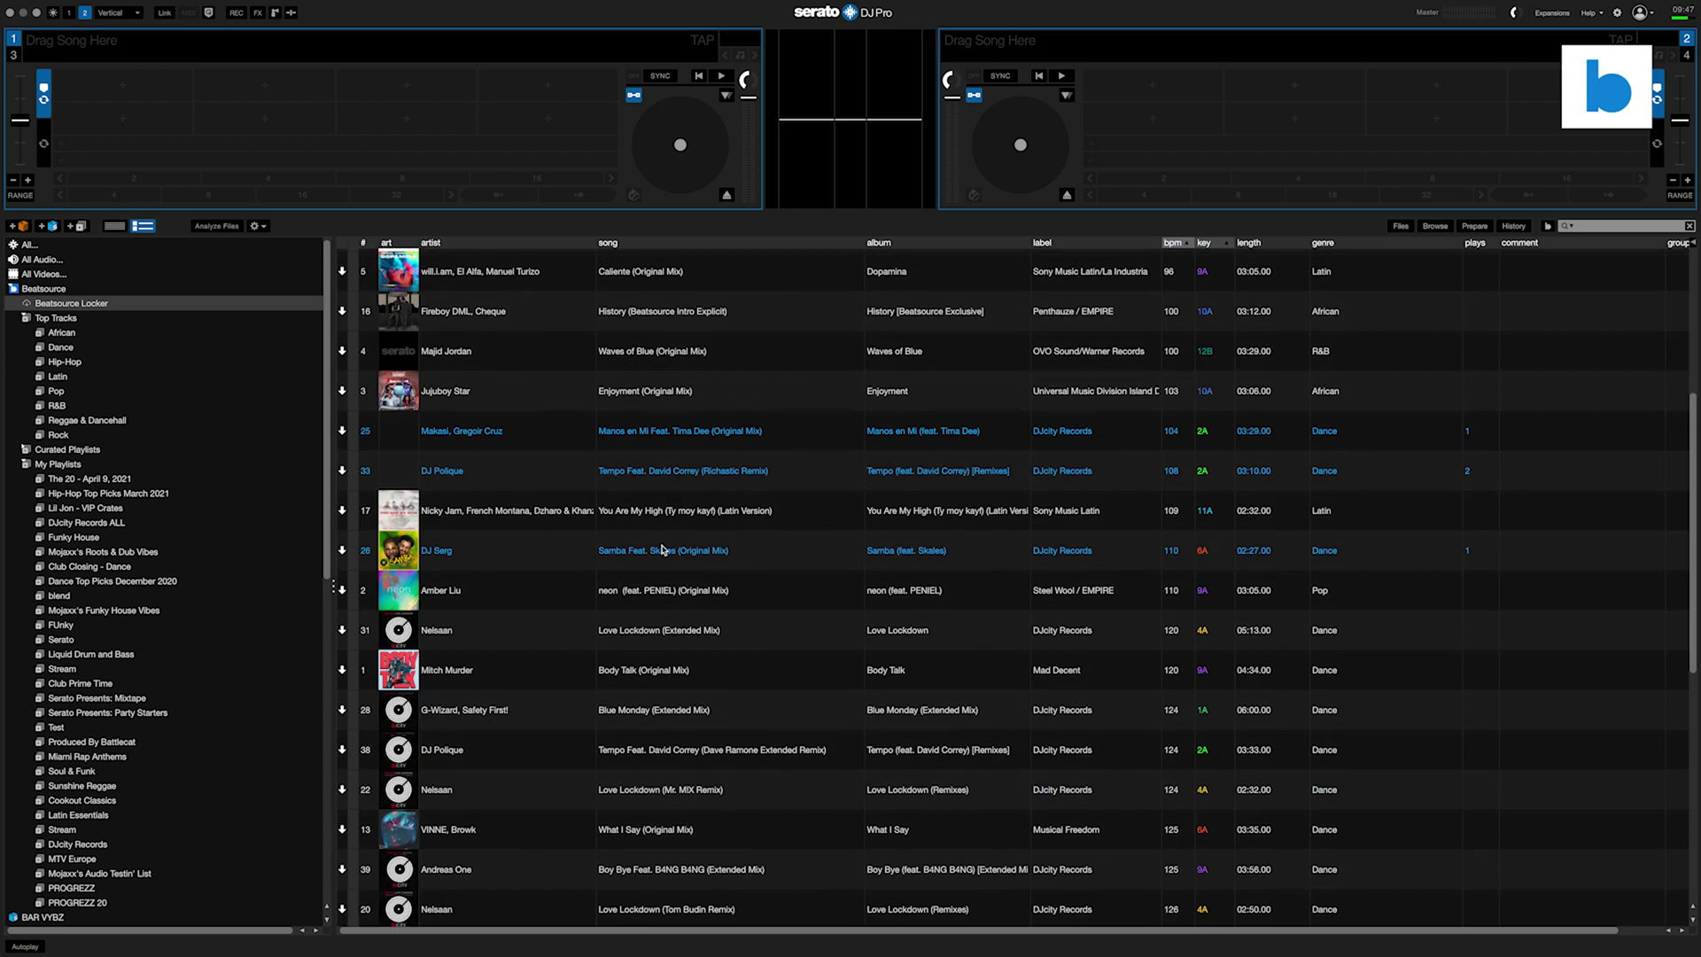
scroll(662, 549, down, 8)
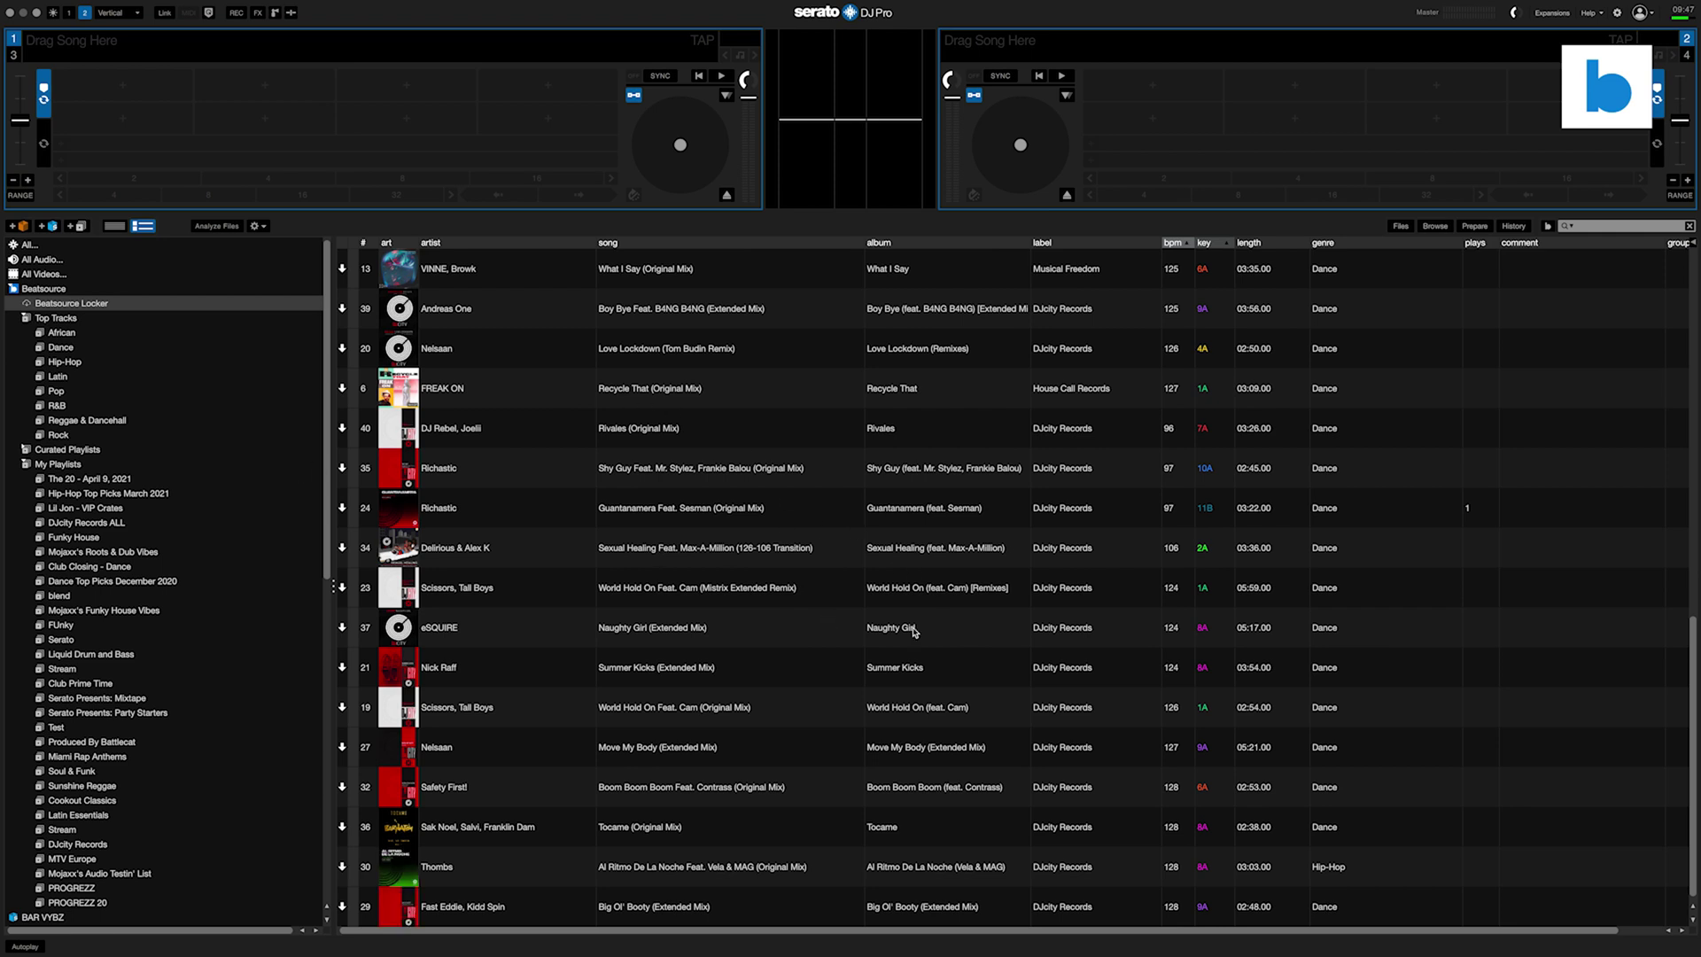
scroll(914, 632, up, 10)
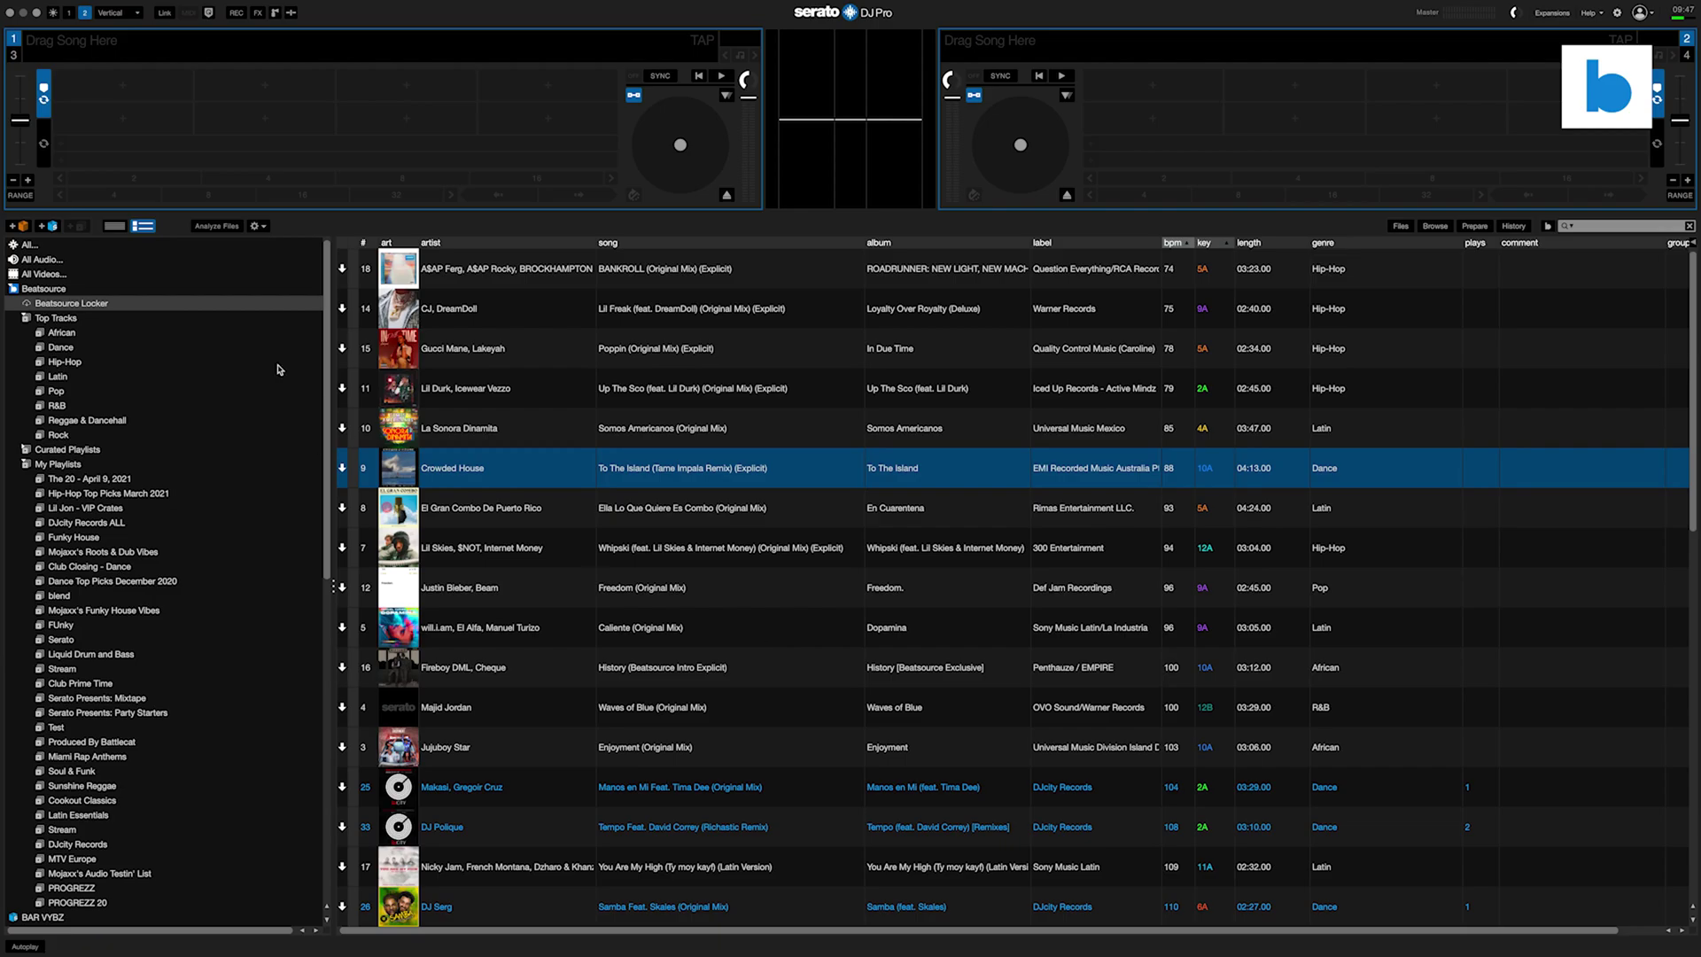
click(55, 292)
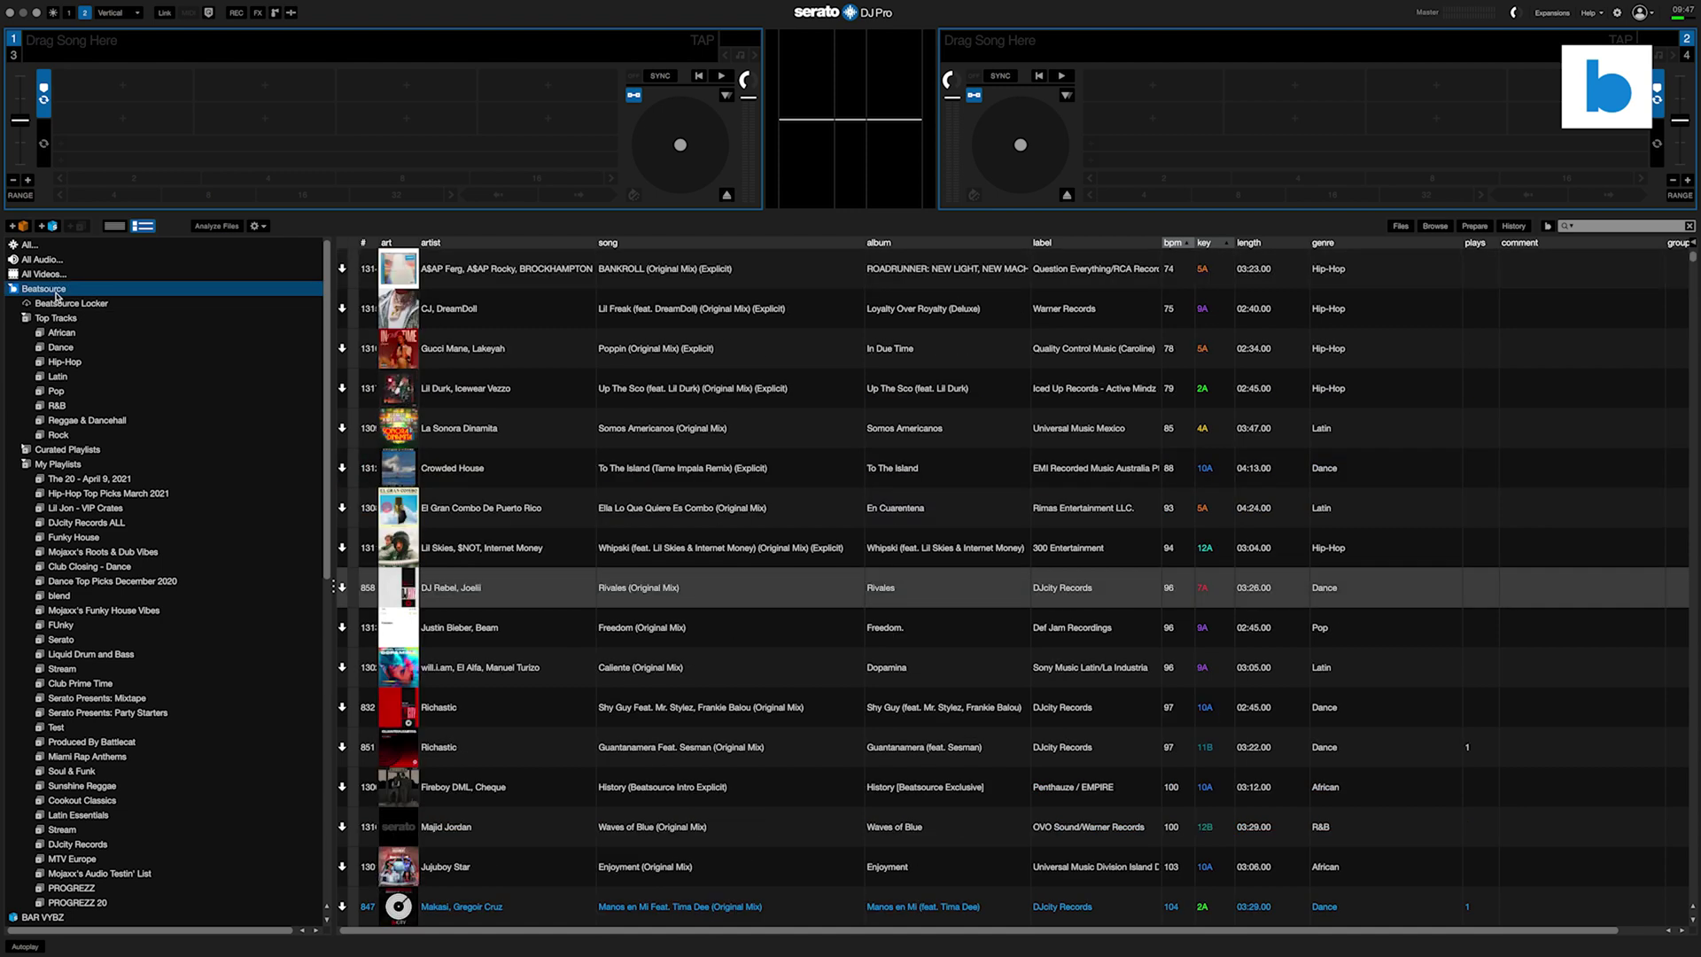
click(56, 348)
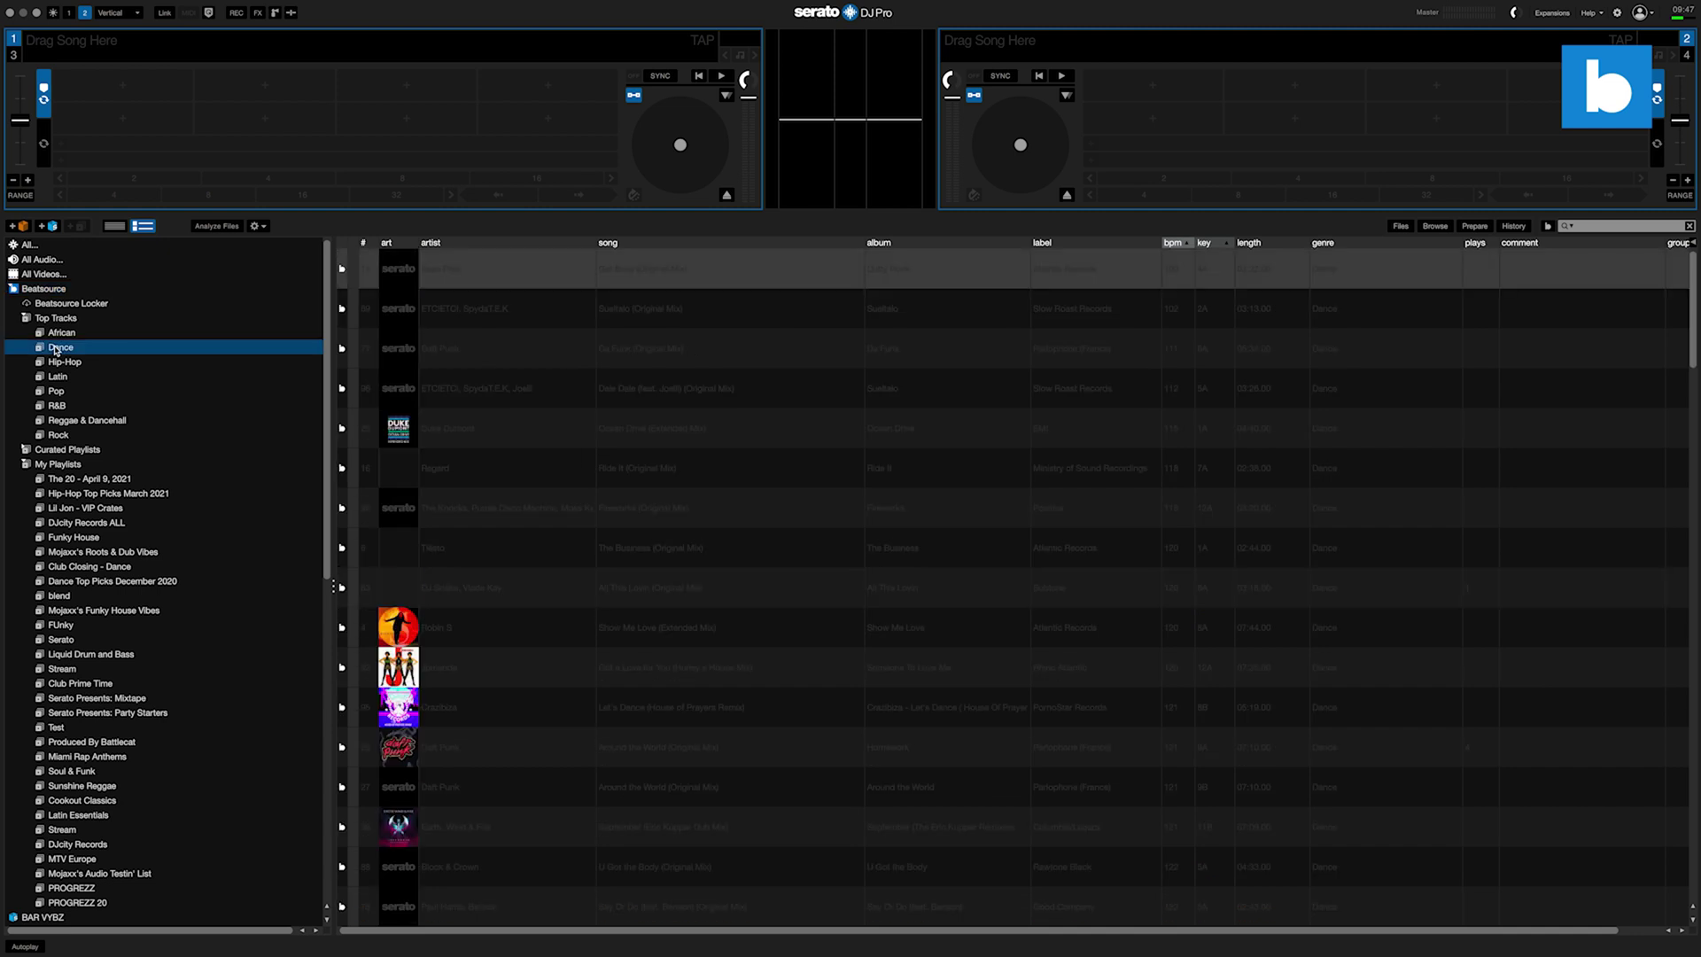
scroll(698, 498, down, 8)
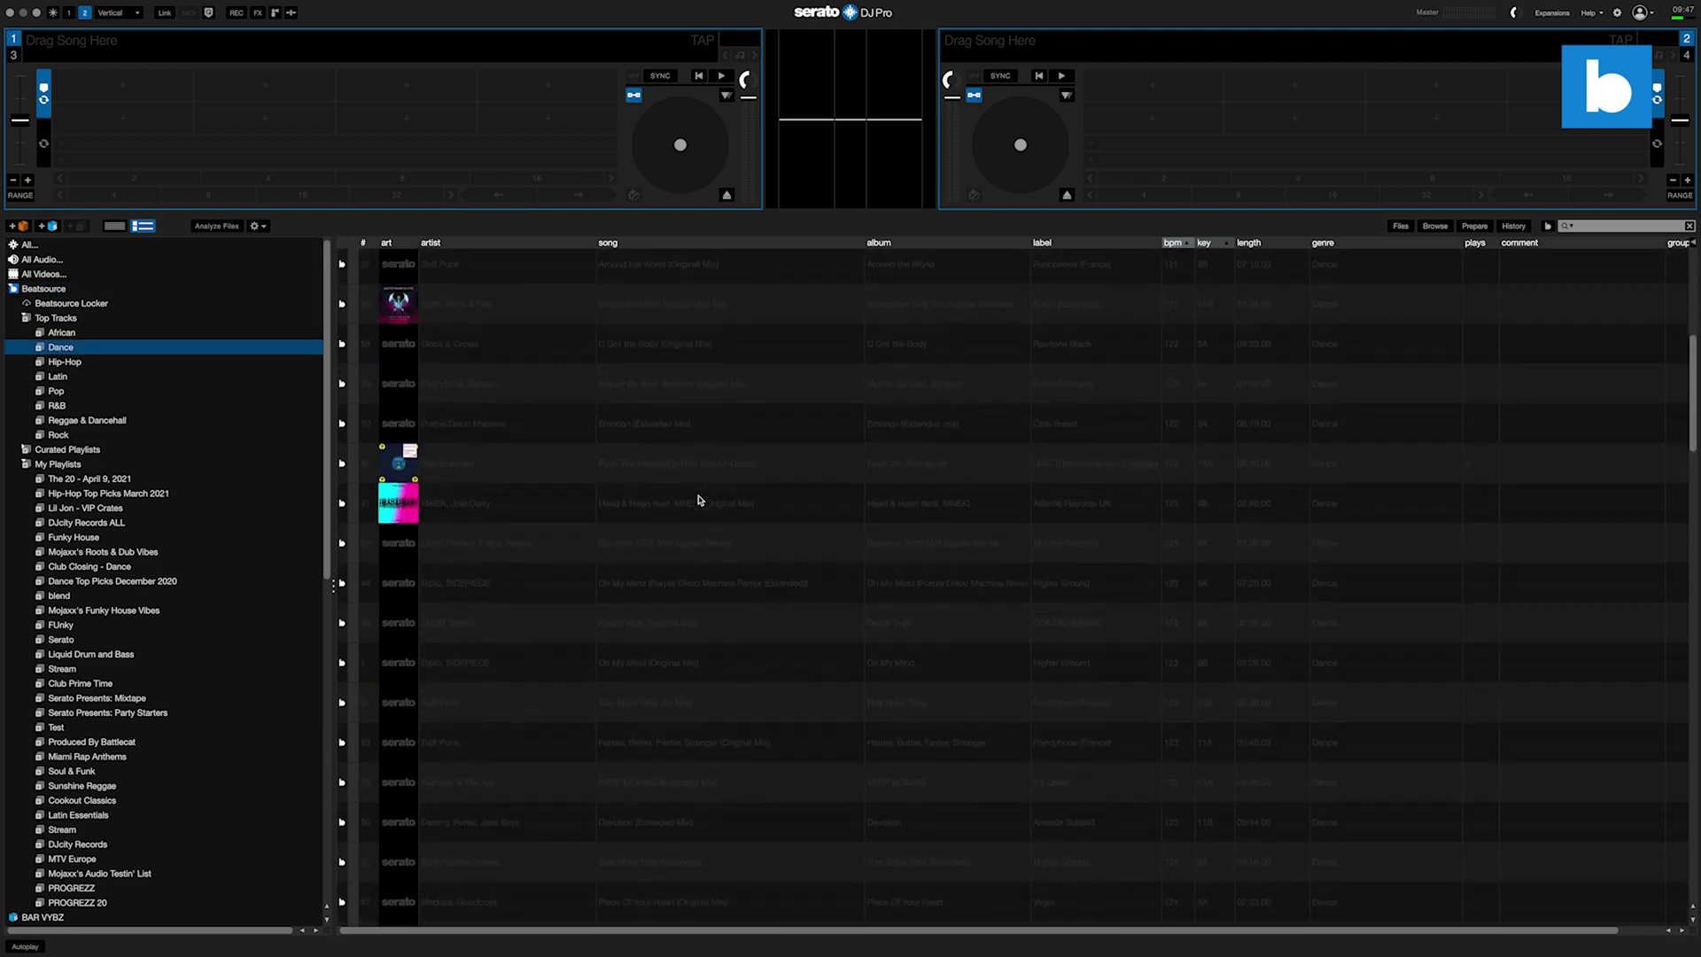
click(88, 537)
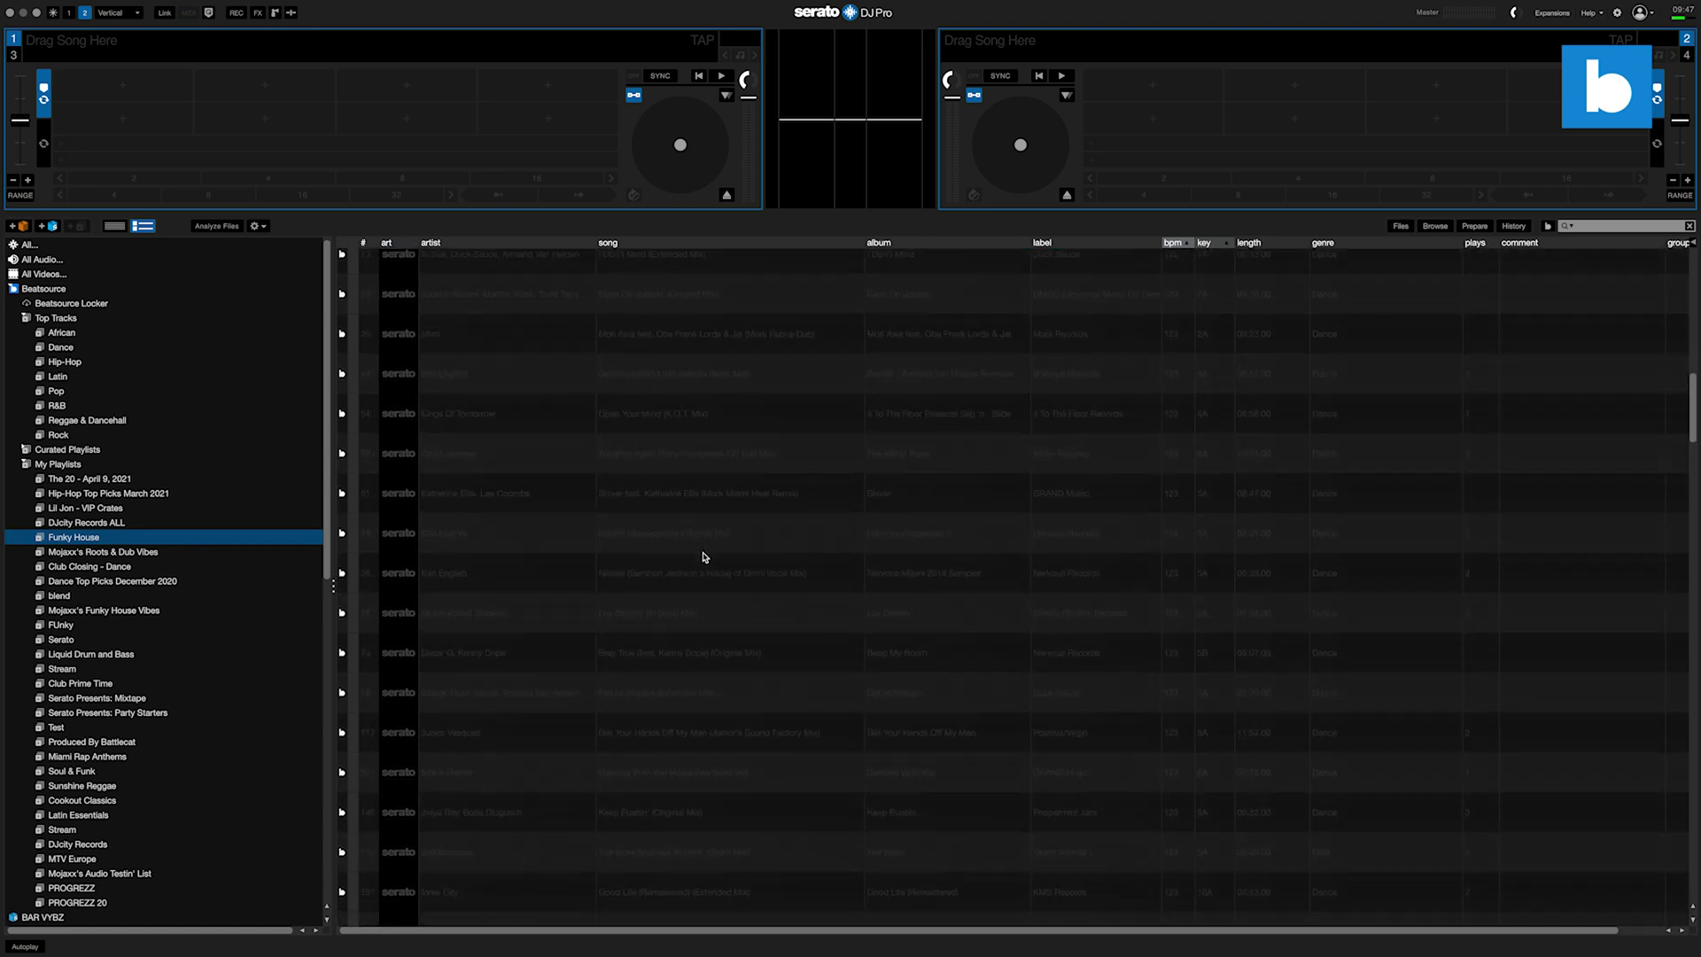
click(100, 306)
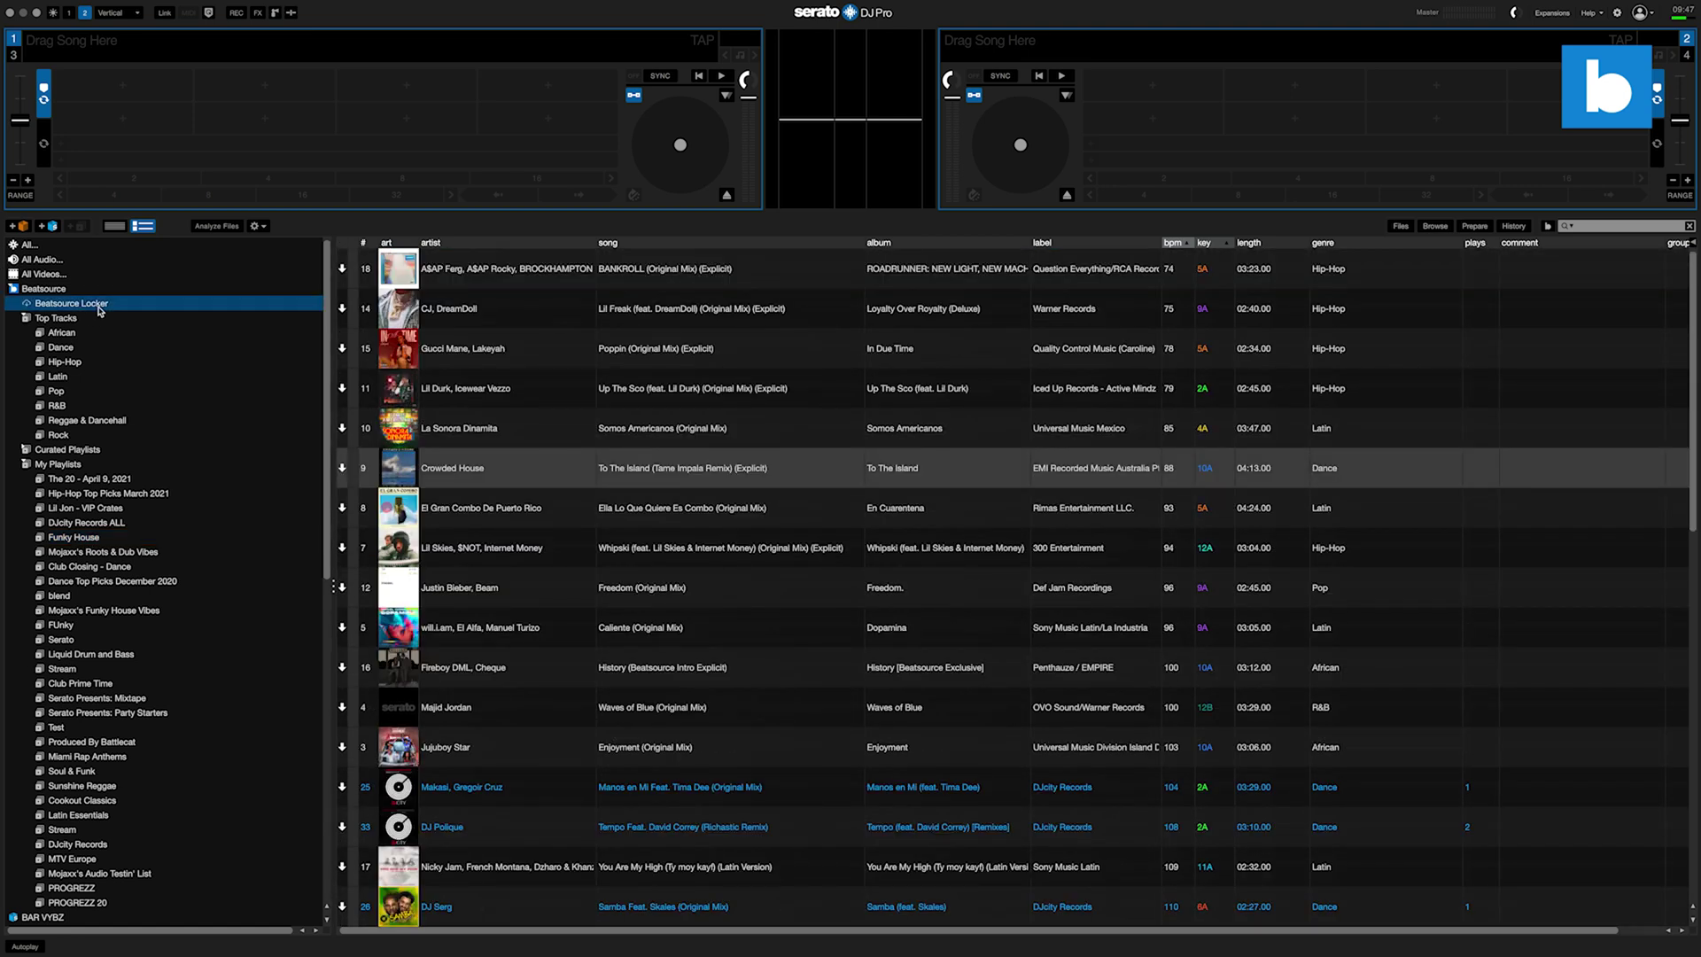
scroll(508, 574, down, 5)
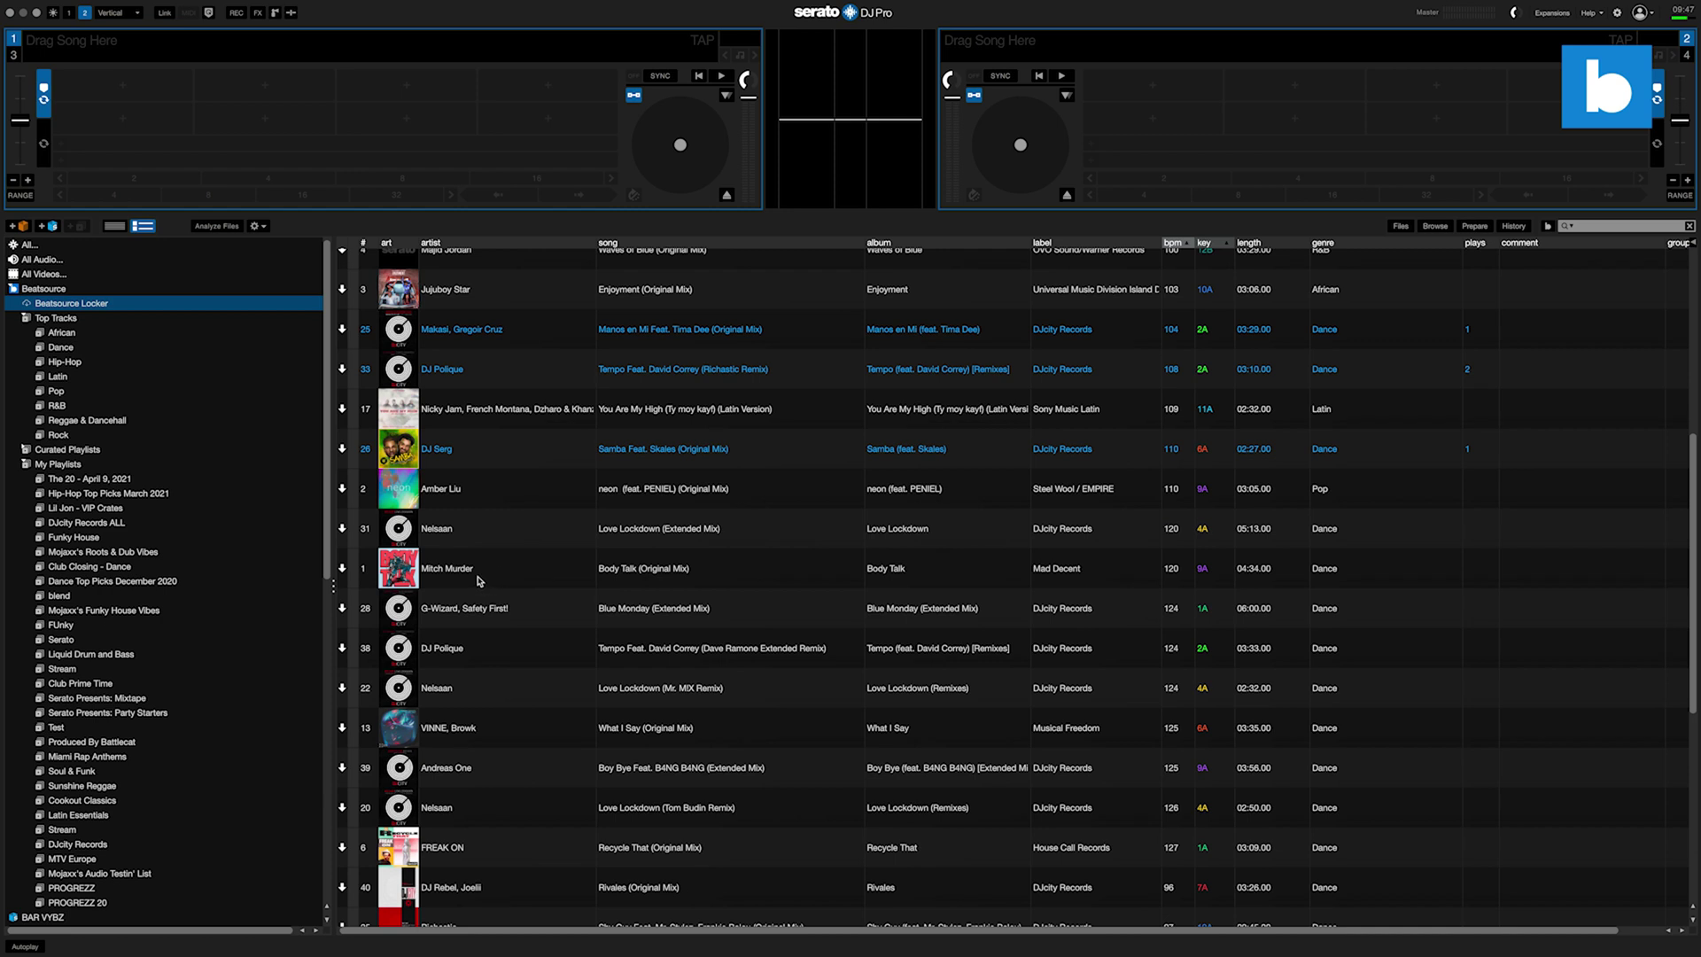
Load Blue Monday (Extended Mix) from the Beatsource Locker onto deck 1 to play at 124 BPM
drag(489, 608, 656, 142)
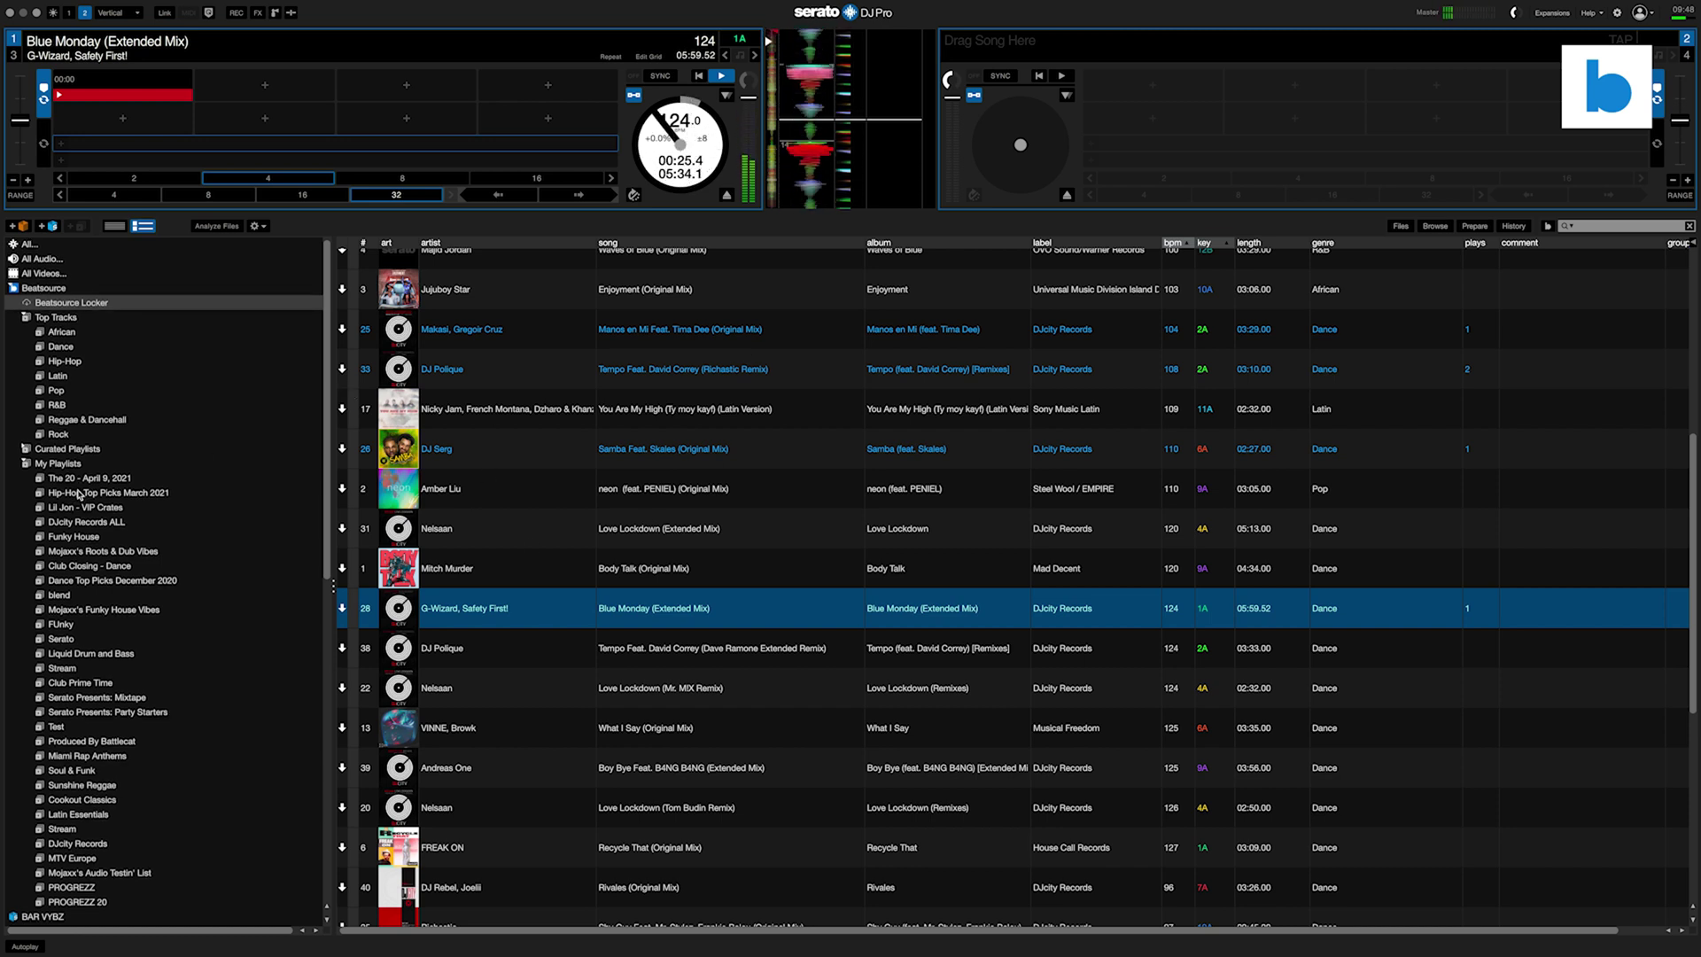
click(102, 305)
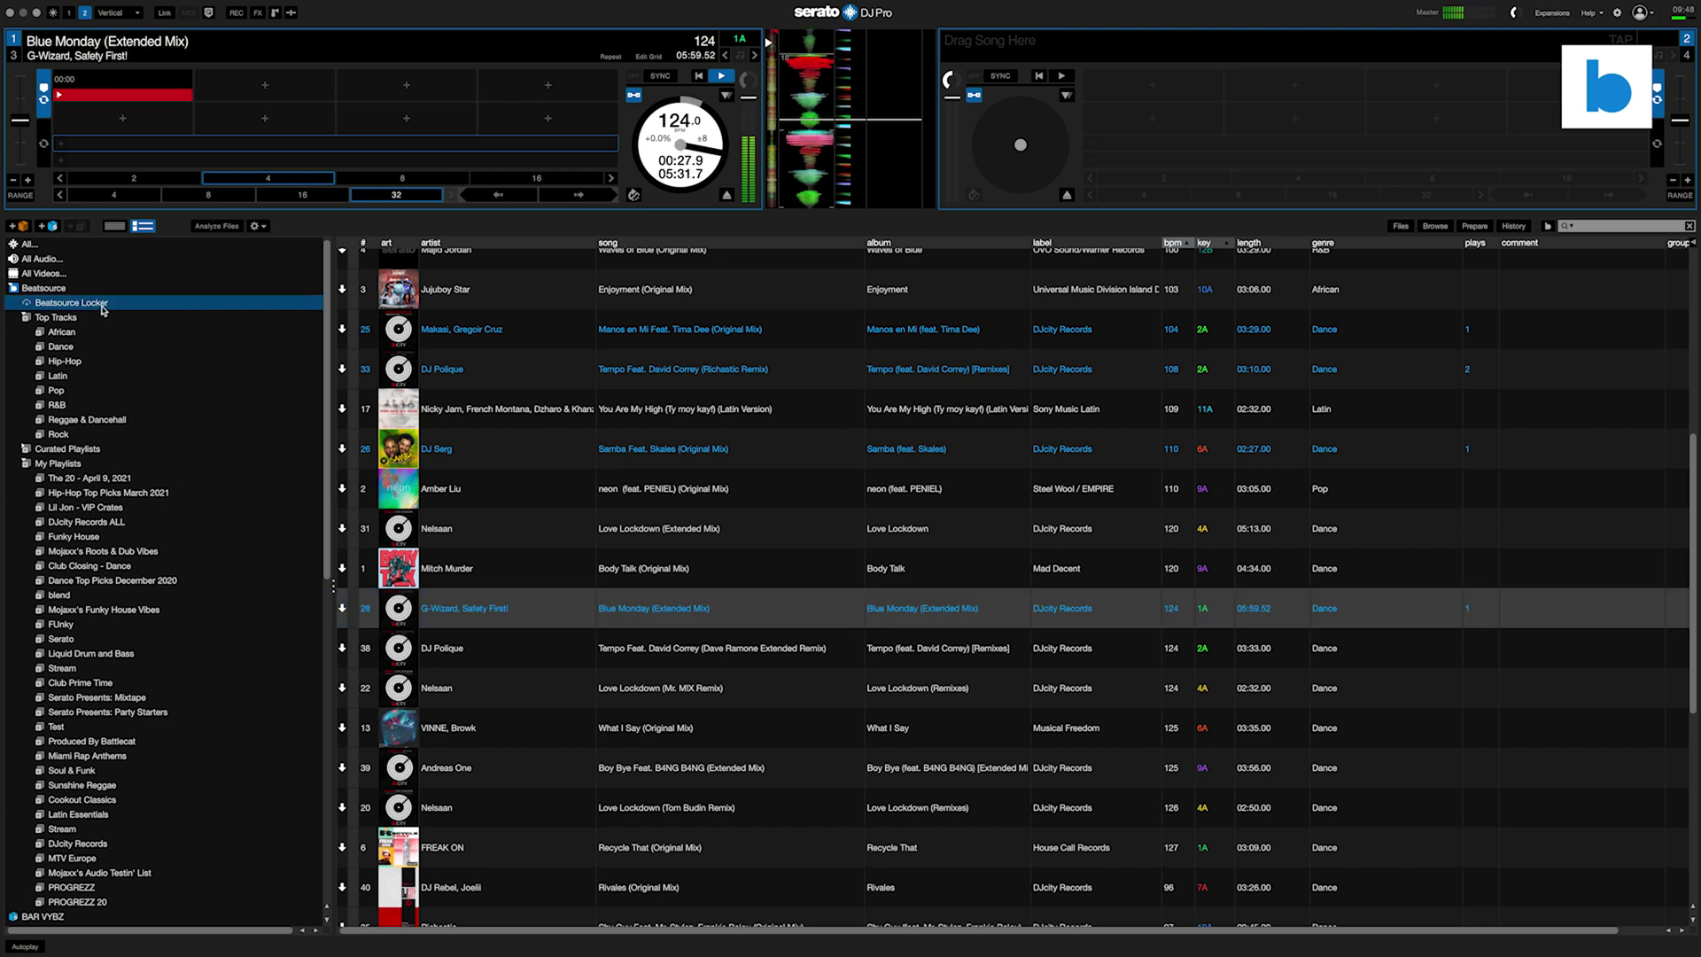
Browse the DJcity Records ALL crate and The 20 playlist, selecting Sexual Healing and Naughty Girl
click(100, 525)
click(450, 437)
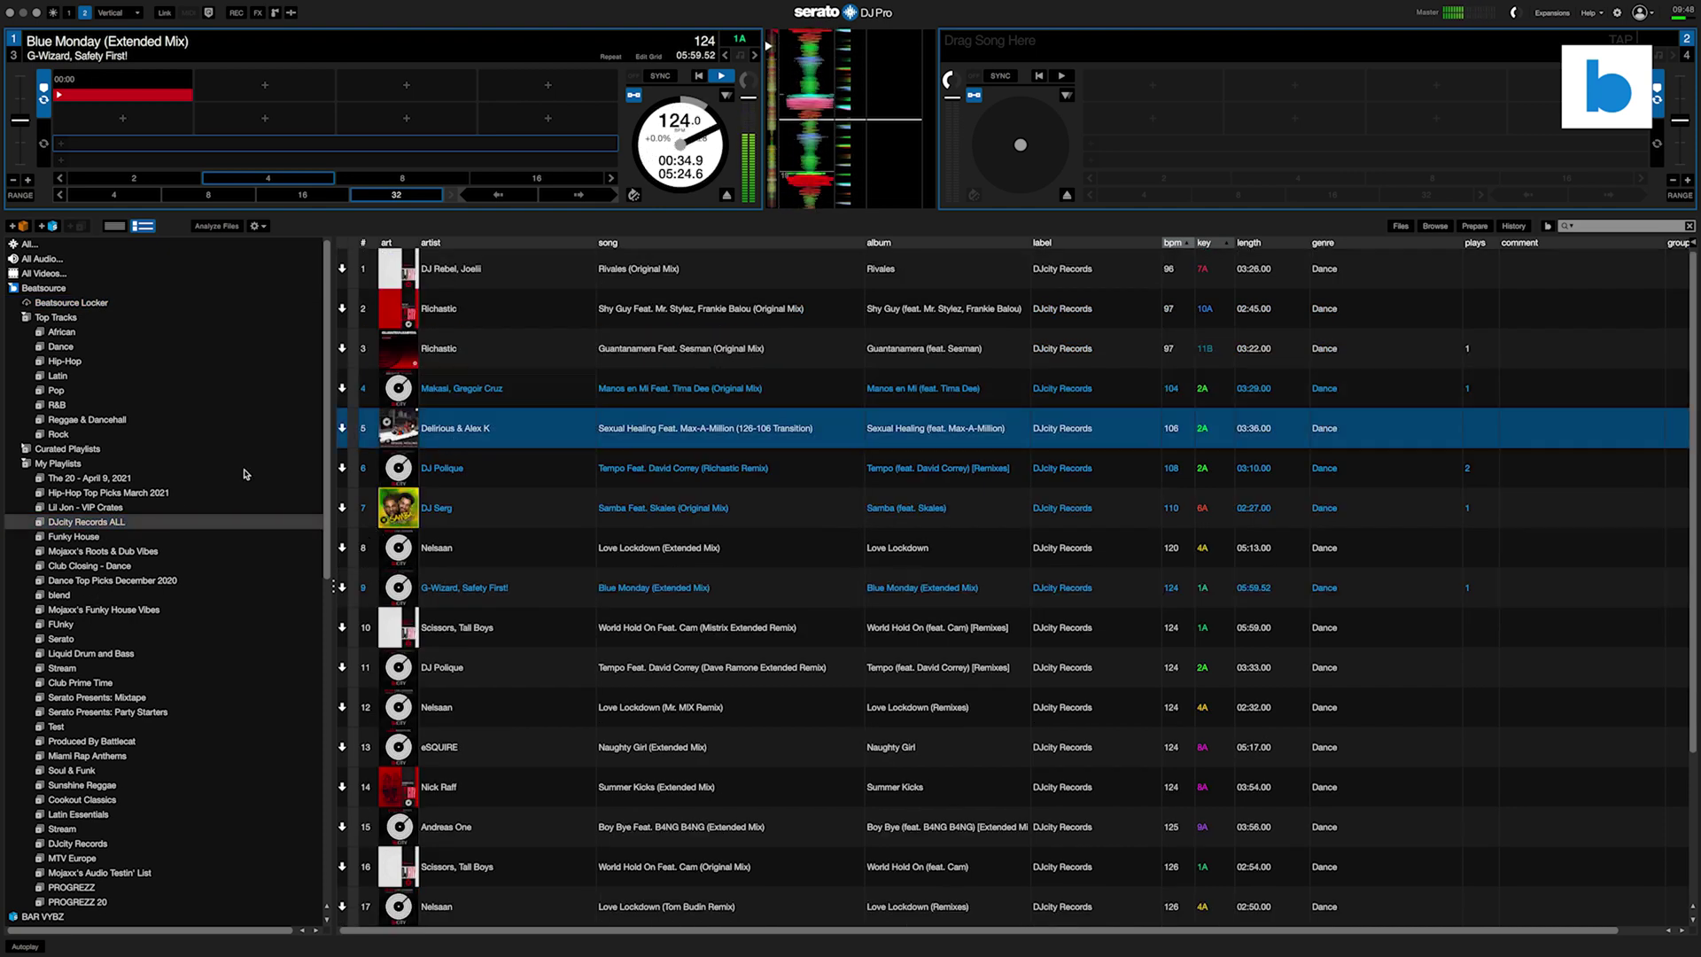
click(112, 480)
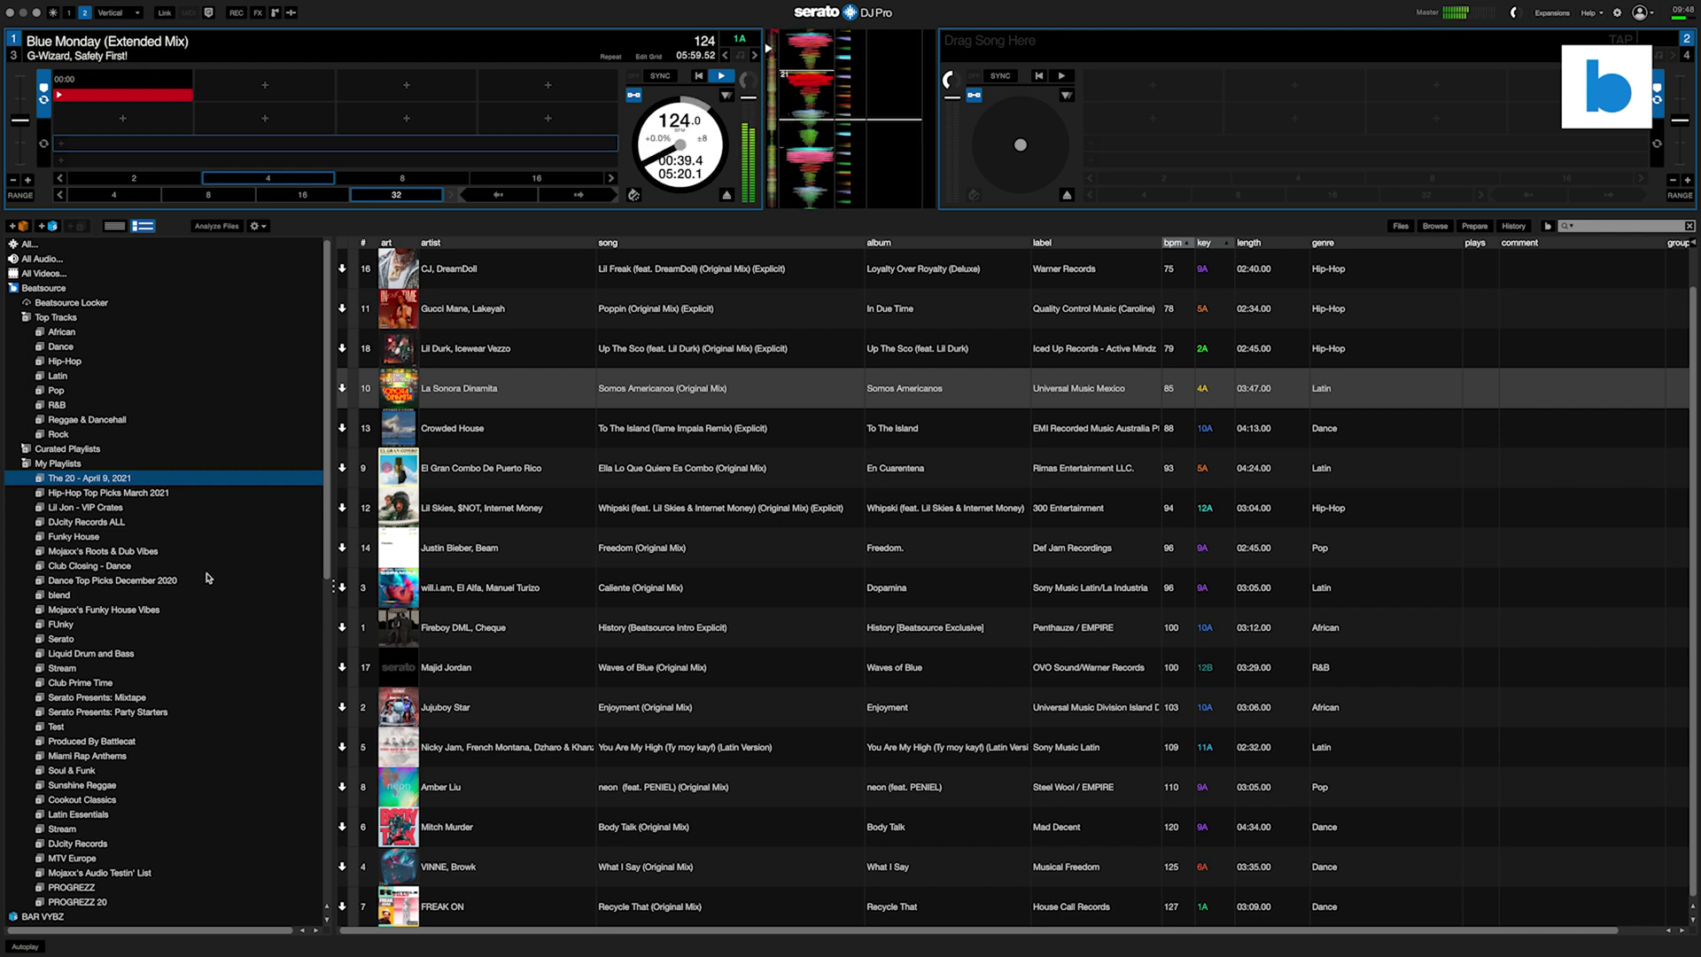
click(115, 522)
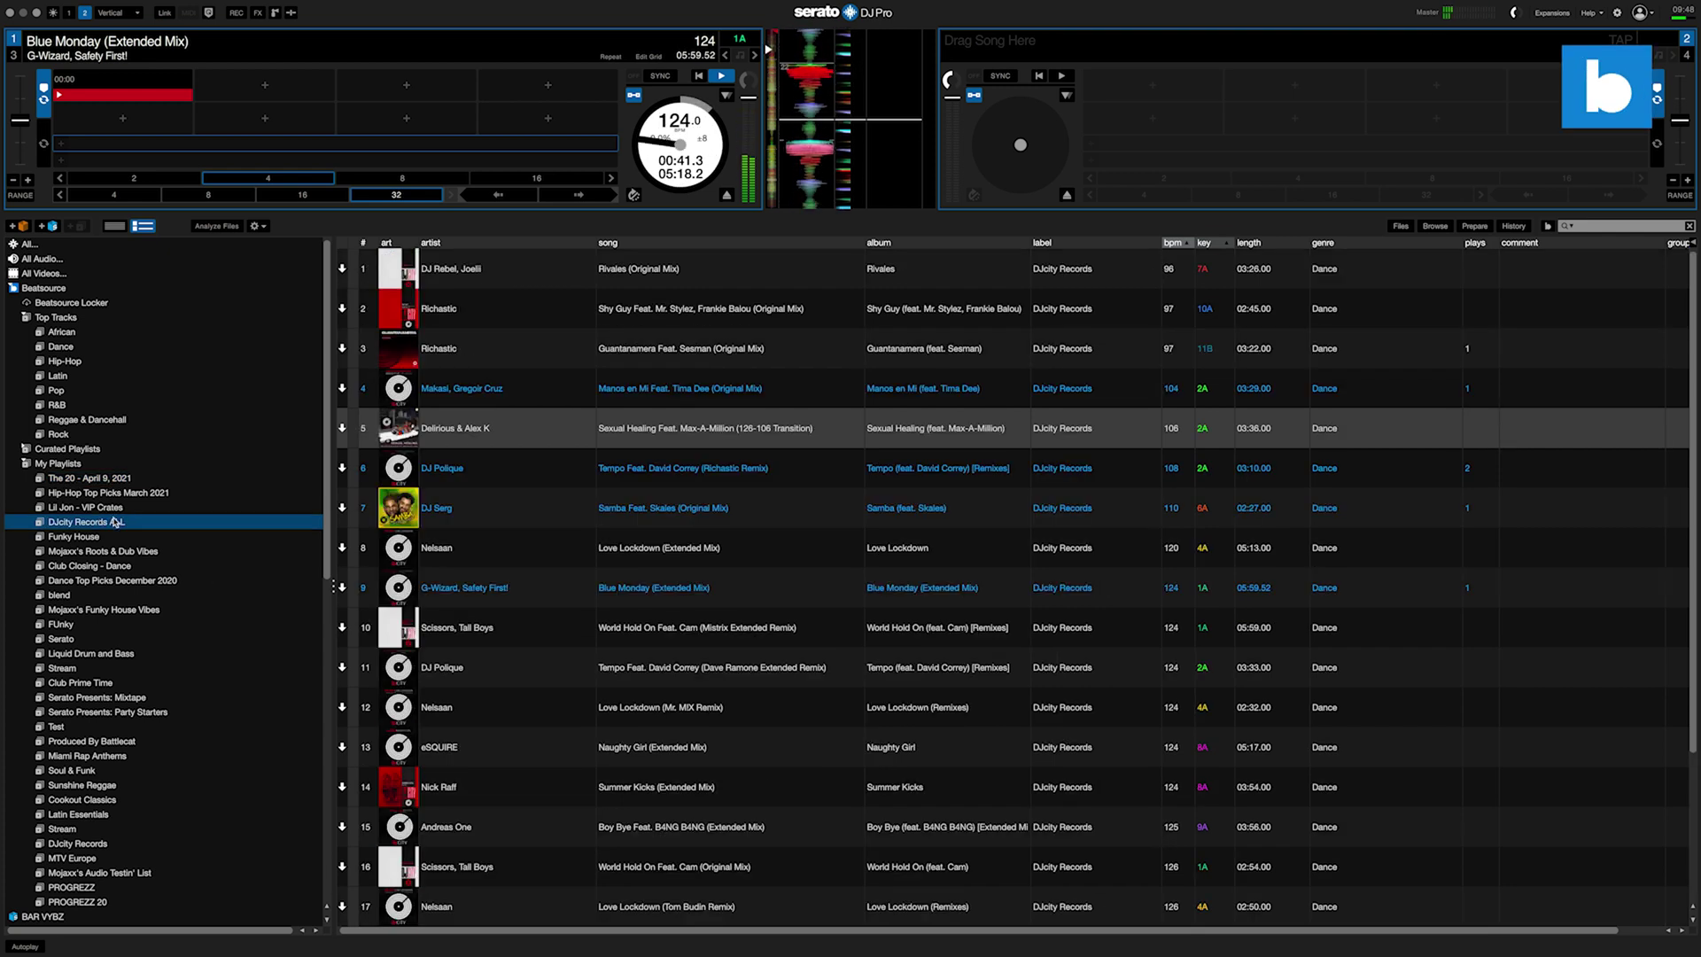
click(497, 748)
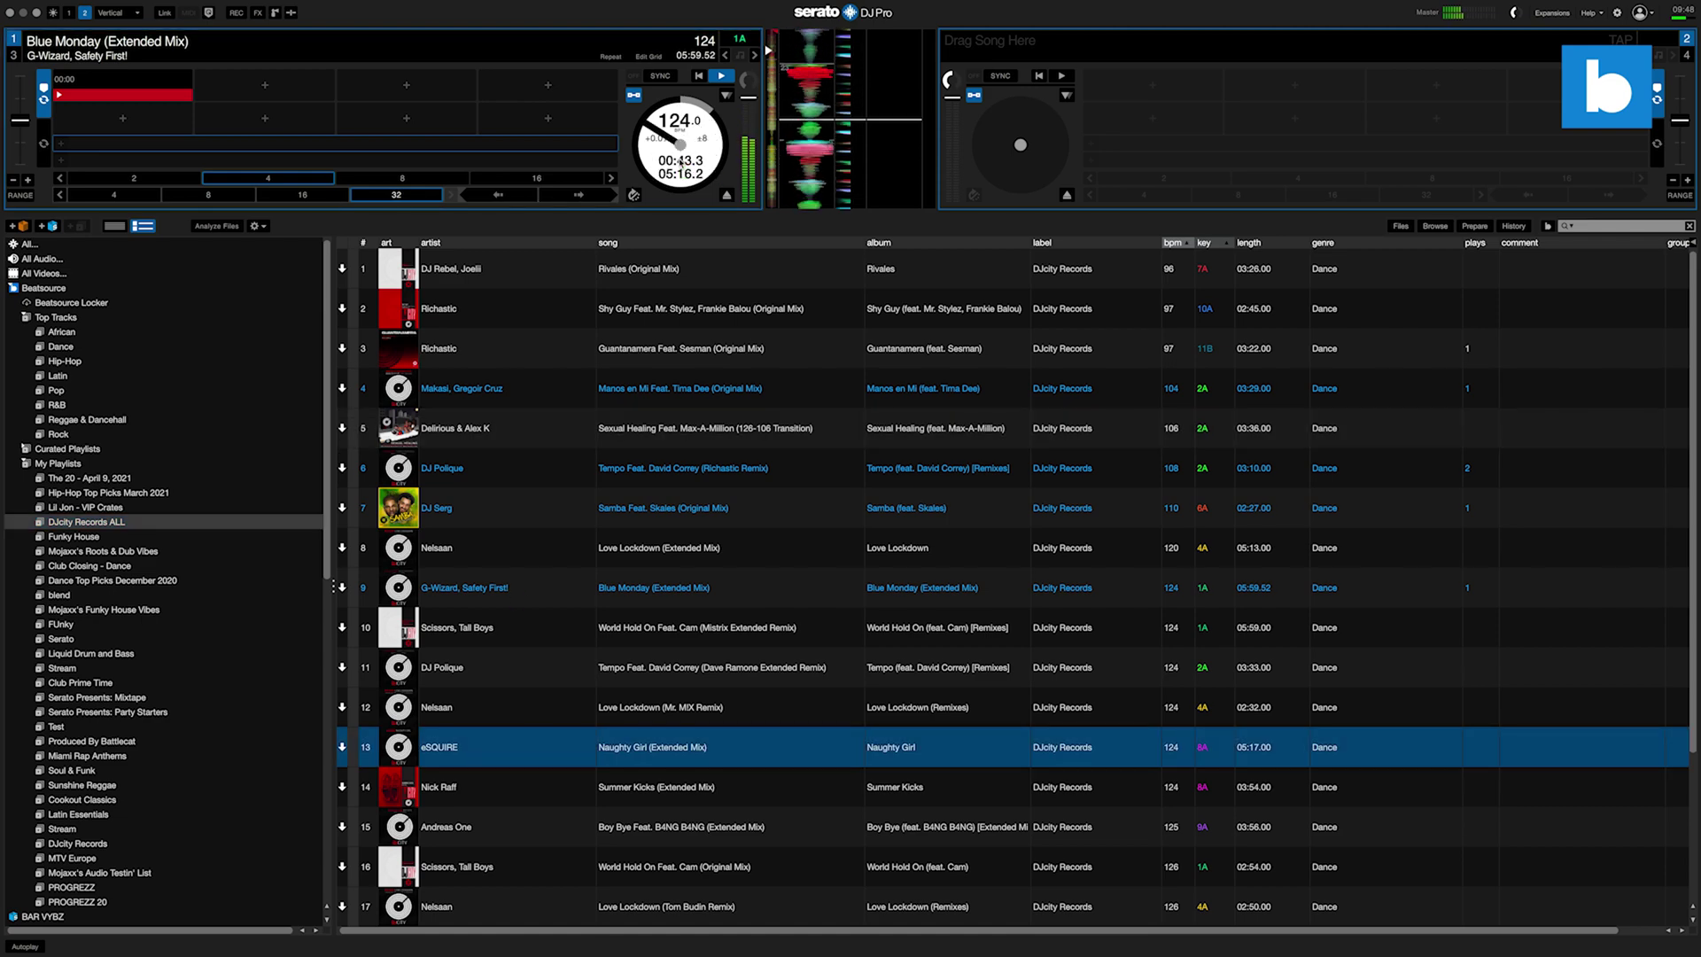